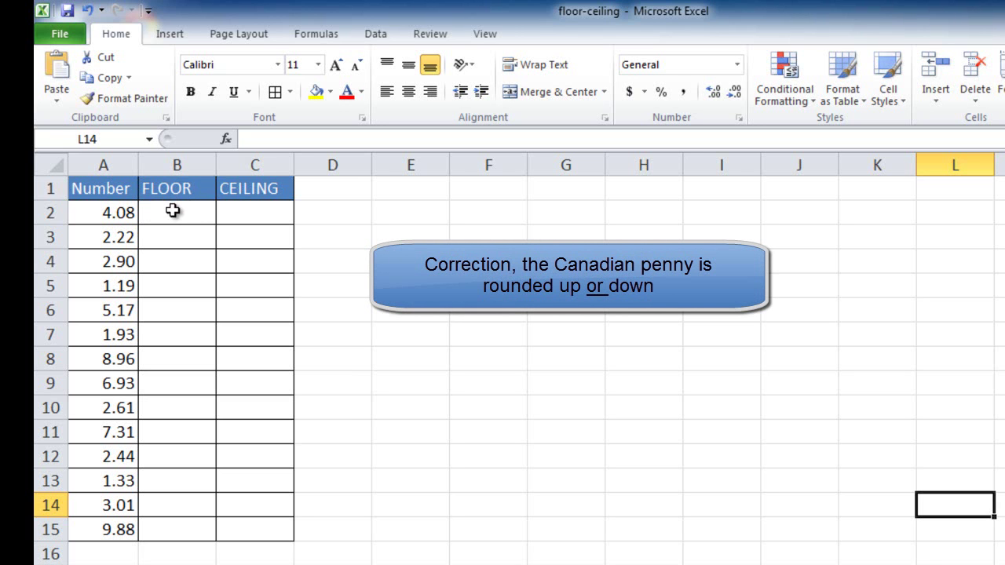
# Enter the formula =FLOOR(A2,.05) in cell B2 to round the number down to a multiple of 0.05
pyautogui.click(175, 210)
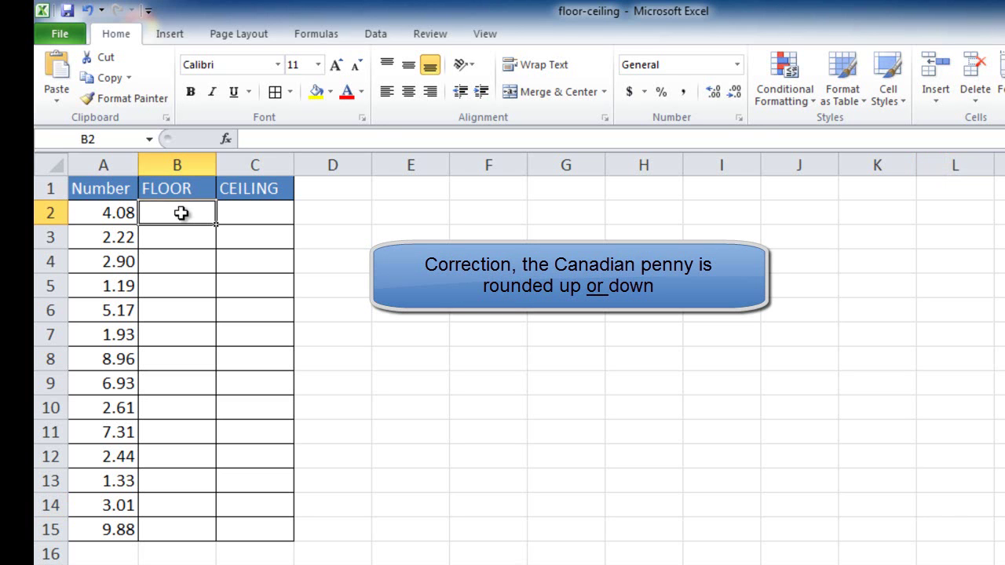
pyautogui.doubleClick(182, 213)
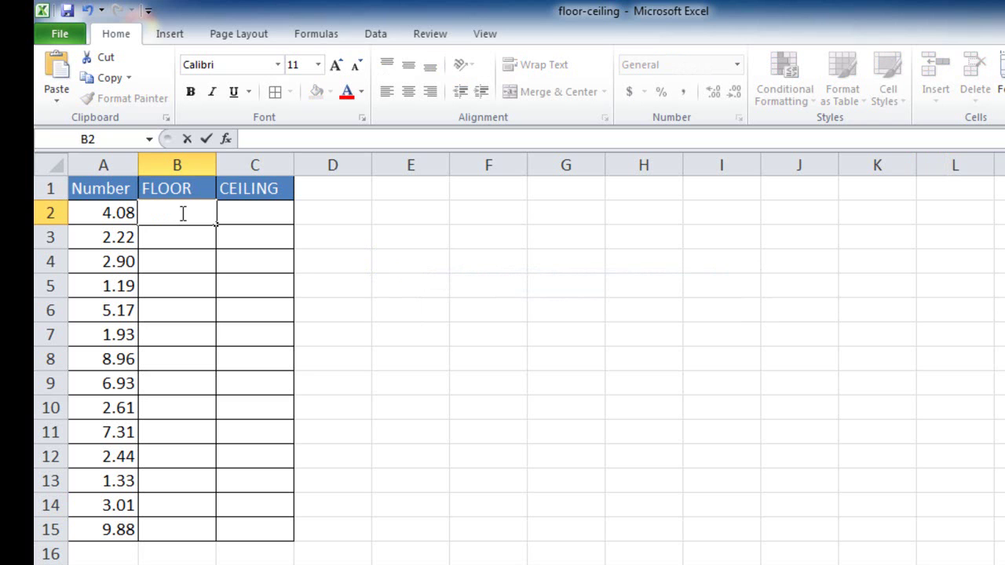
pyautogui.write('=')
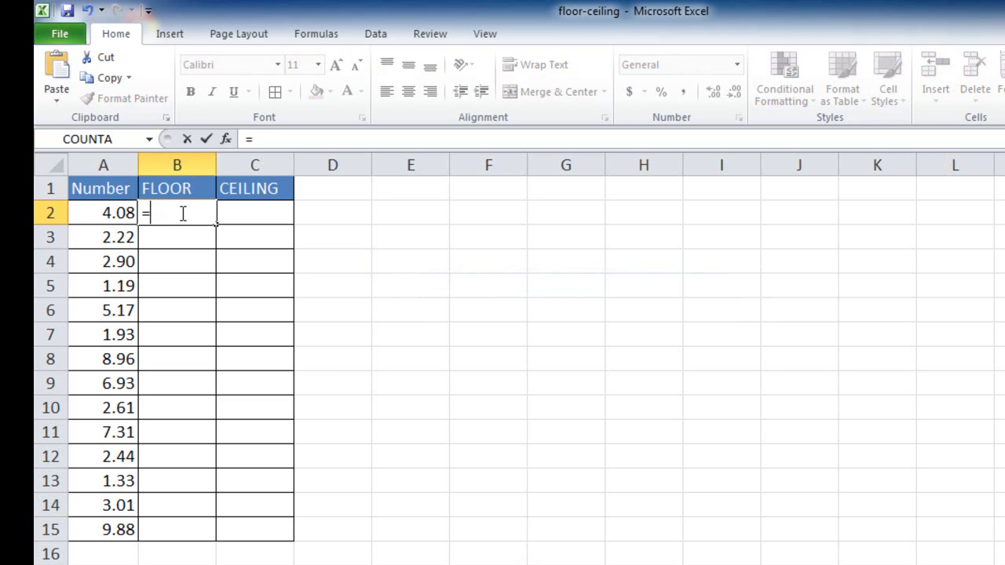
pyautogui.write('floo')
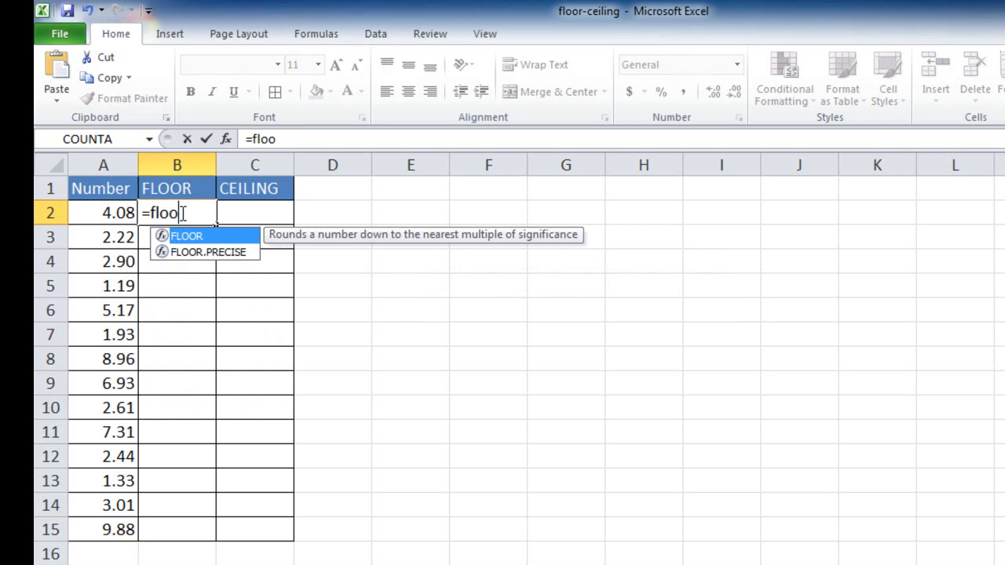
pyautogui.press('Tab')
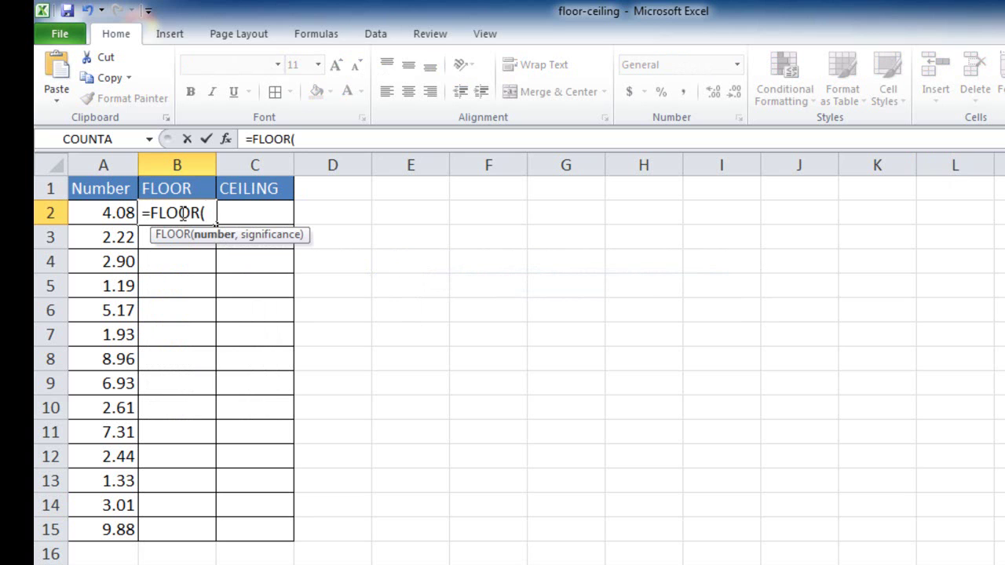
pyautogui.click(110, 213)
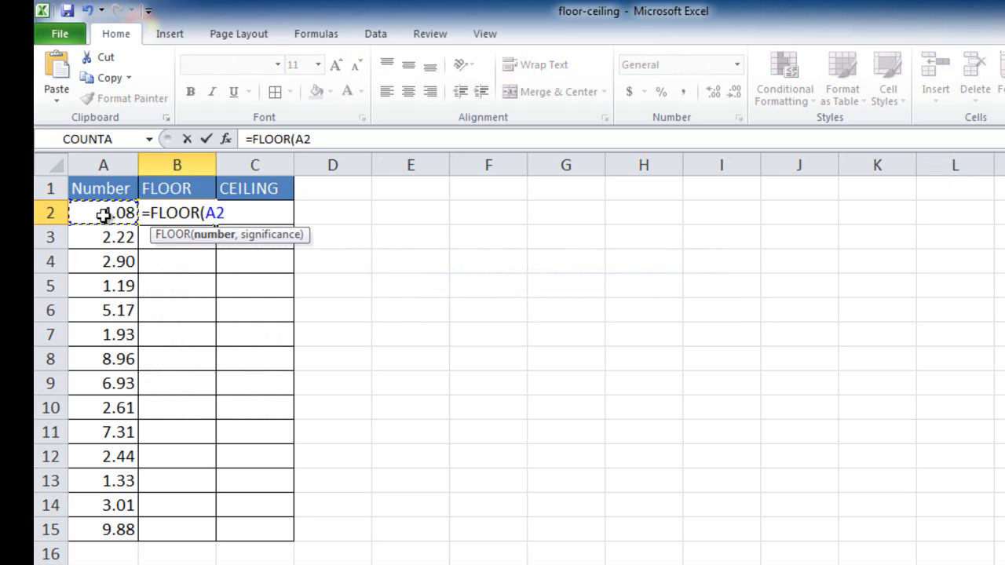
pyautogui.write(',.05)')
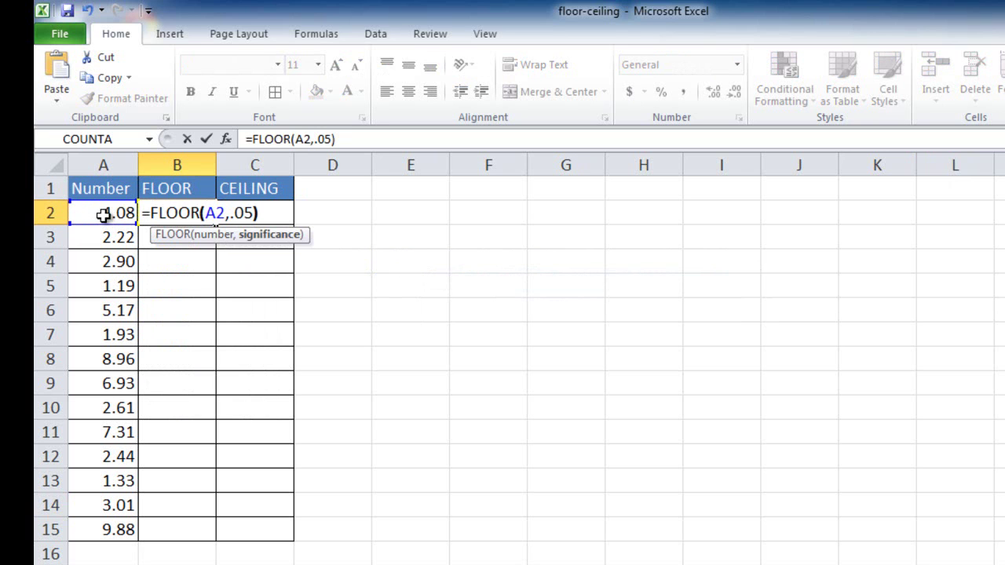
pyautogui.hotkey('ctrl', 'Return')
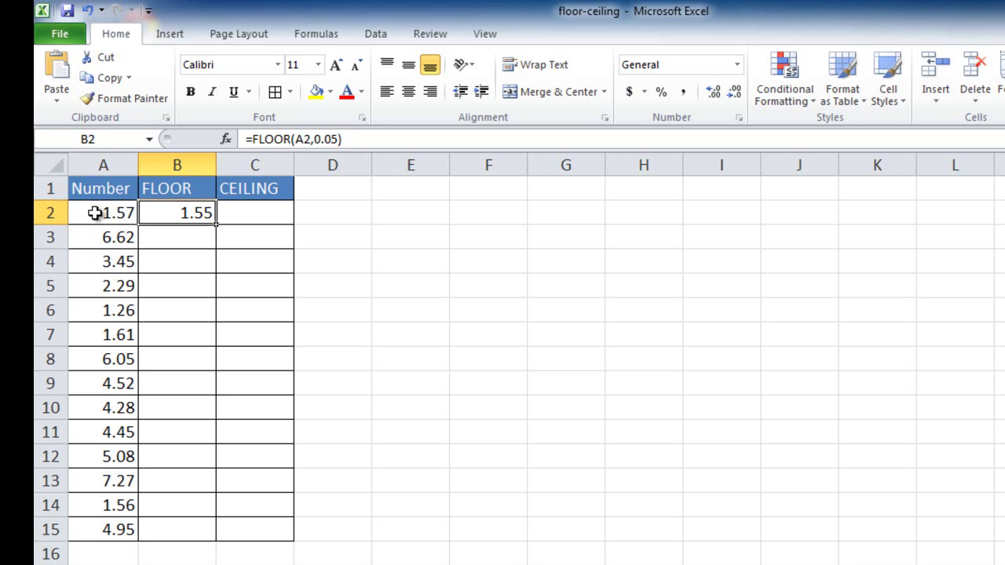
# Fill the FLOOR formula down to B15 and show the results with two decimal places
pyautogui.doubleClick(216, 226)
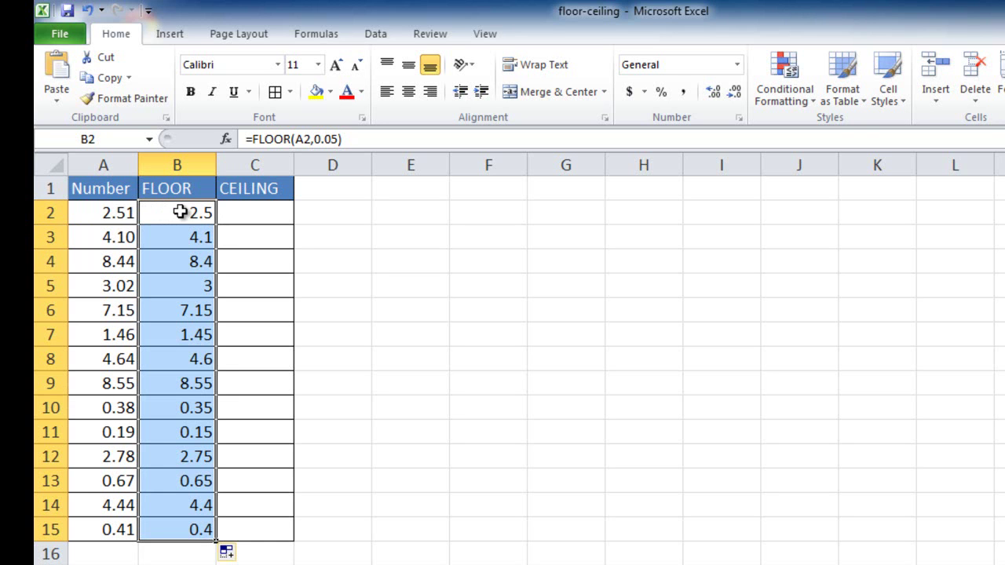
pyautogui.click(714, 92)
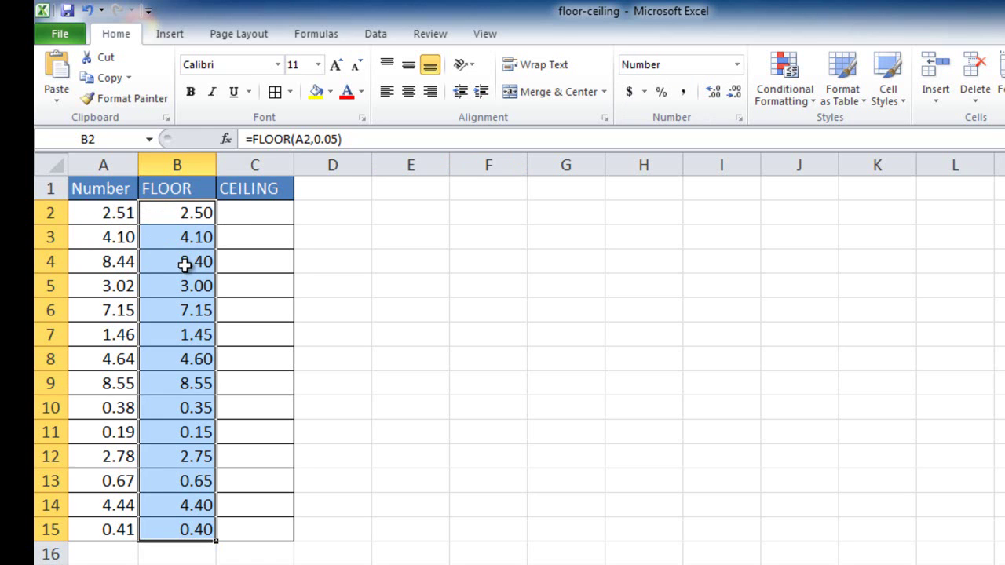
# Enter the formula =CEILING(A2,.05) in cell C2 to round the number up to a multiple of 0.05
pyautogui.click(246, 212)
pyautogui.write('=')
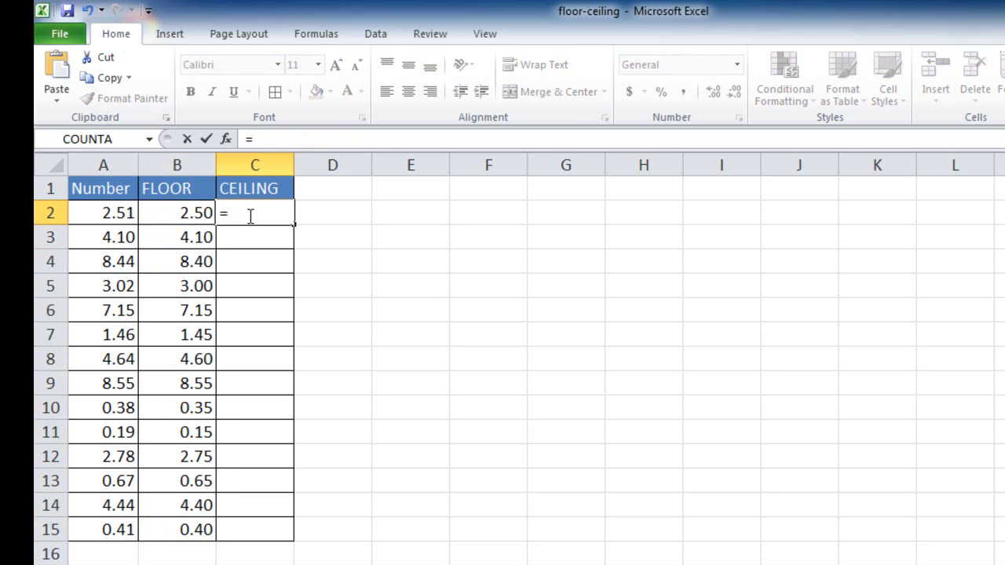
pyautogui.write('cei')
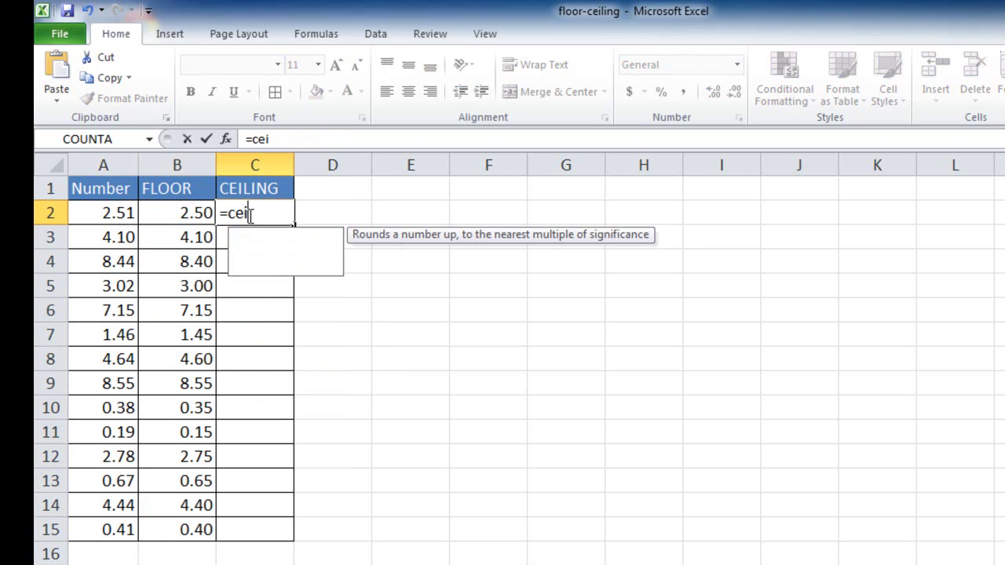
pyautogui.write('l')
pyautogui.press('Tab')
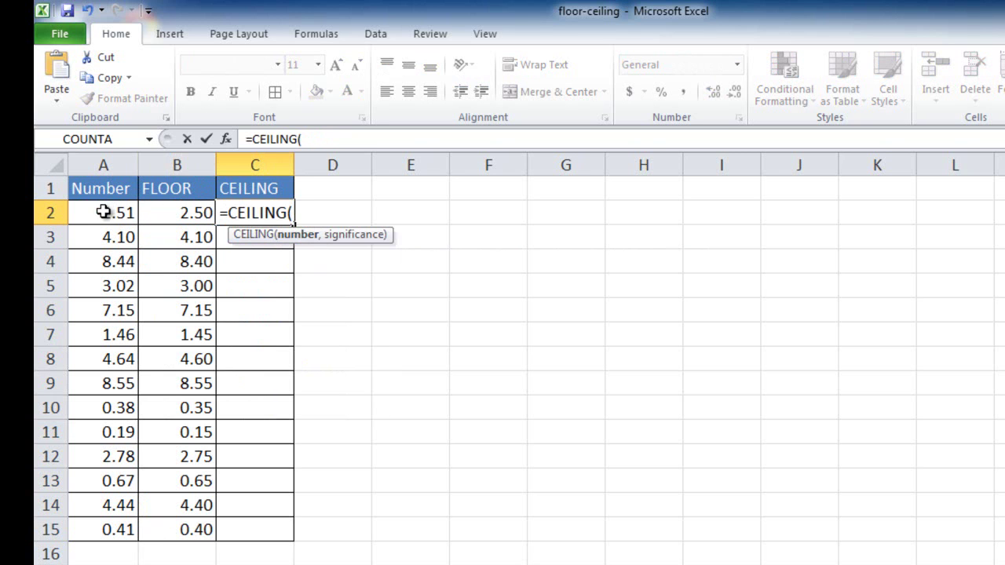
pyautogui.click(104, 213)
pyautogui.write(',')
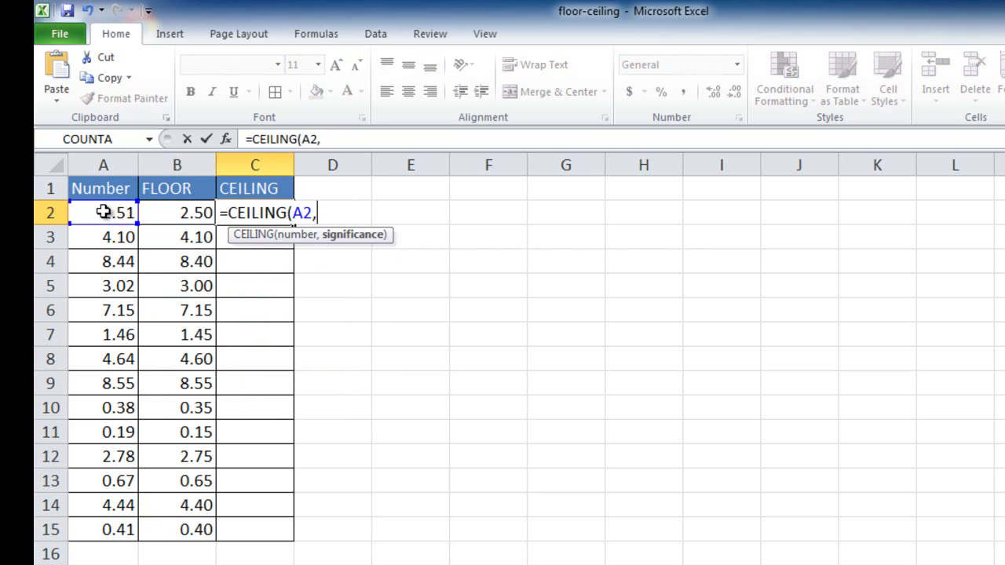
pyautogui.write('.05)')
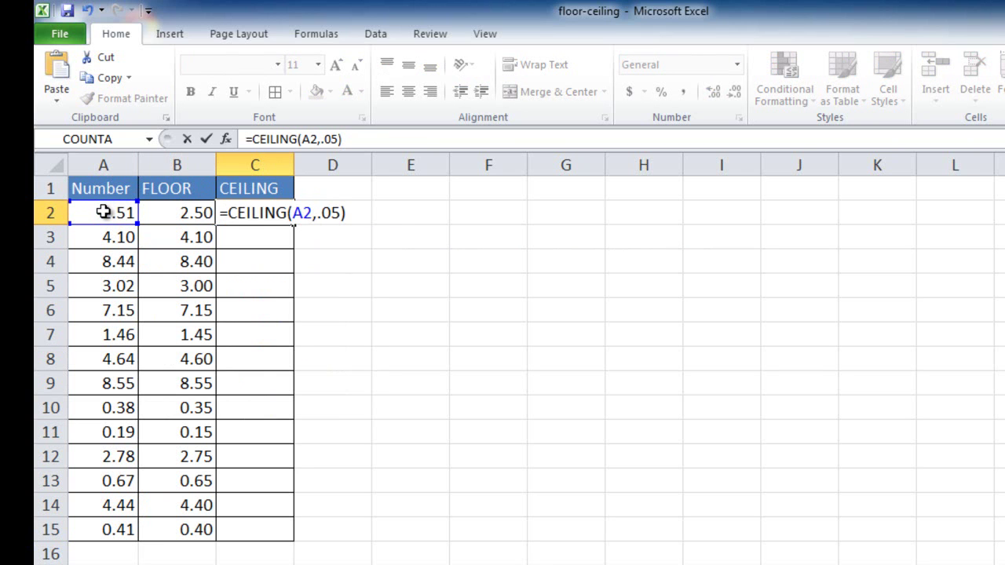
pyautogui.hotkey('ctrl', 'Return')
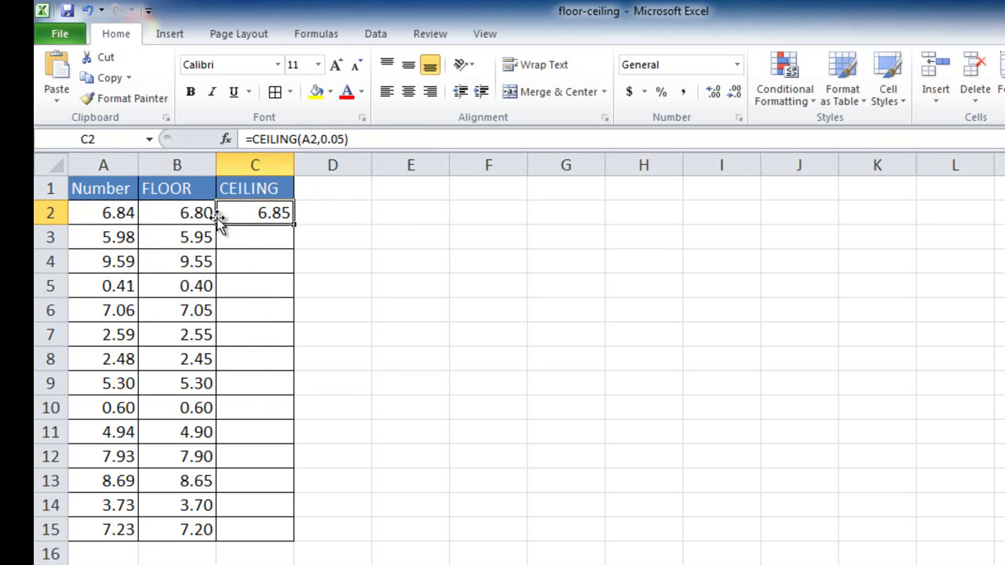
# Fill the CEILING formula down to C15 and show the results with two decimal places
pyautogui.doubleClick(294, 225)
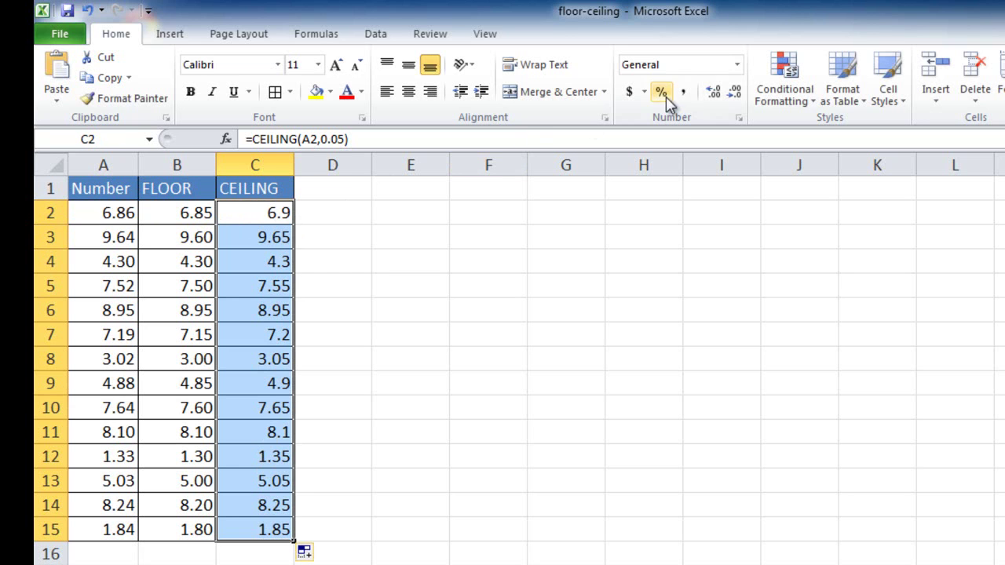
pyautogui.click(711, 91)
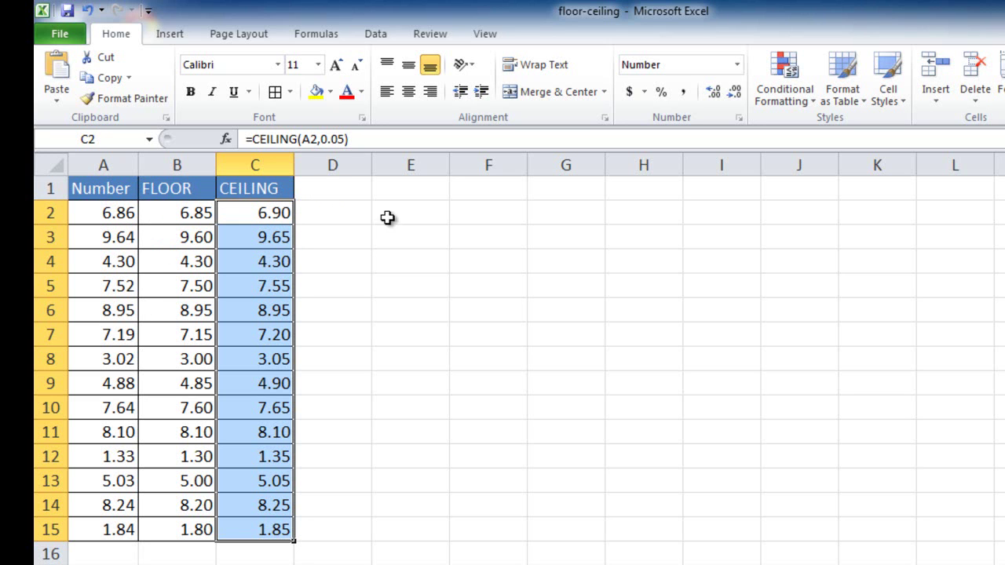
# Enter a RIGHT formula in cell D2 that extracts the last 1 character of A2
pyautogui.click(346, 215)
pyautogui.write('=')
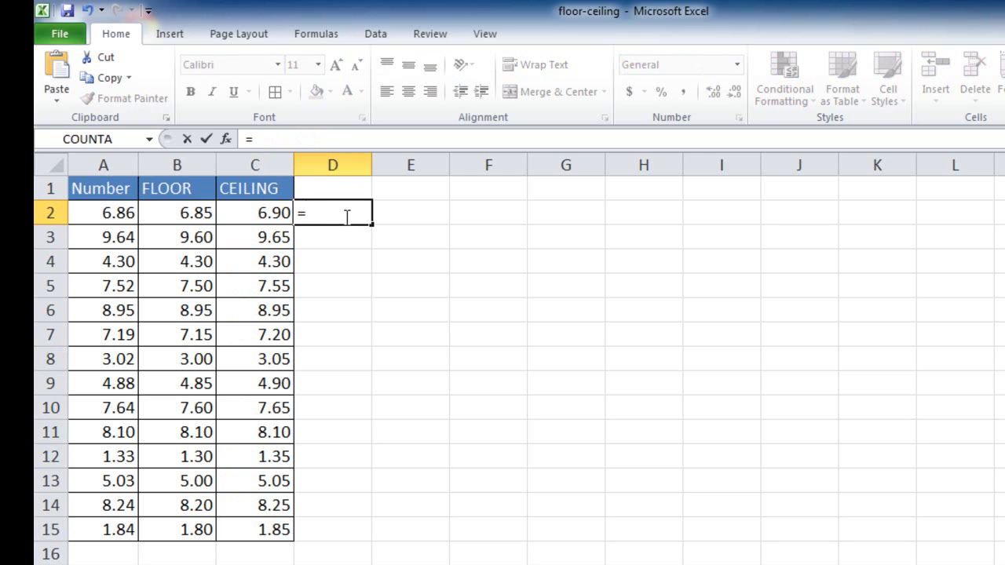
pyautogui.write('righ')
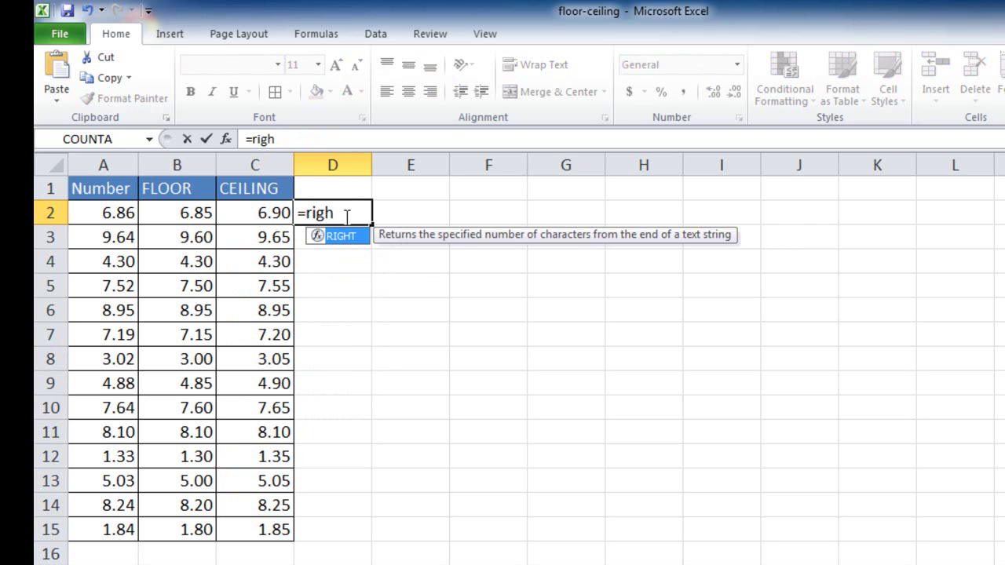
pyautogui.press('Tab')
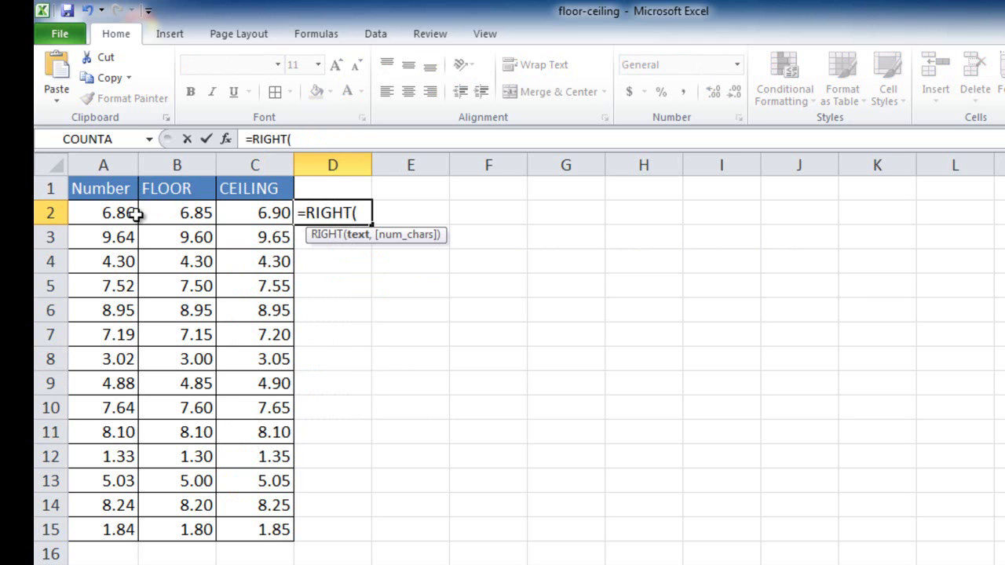
pyautogui.click(104, 213)
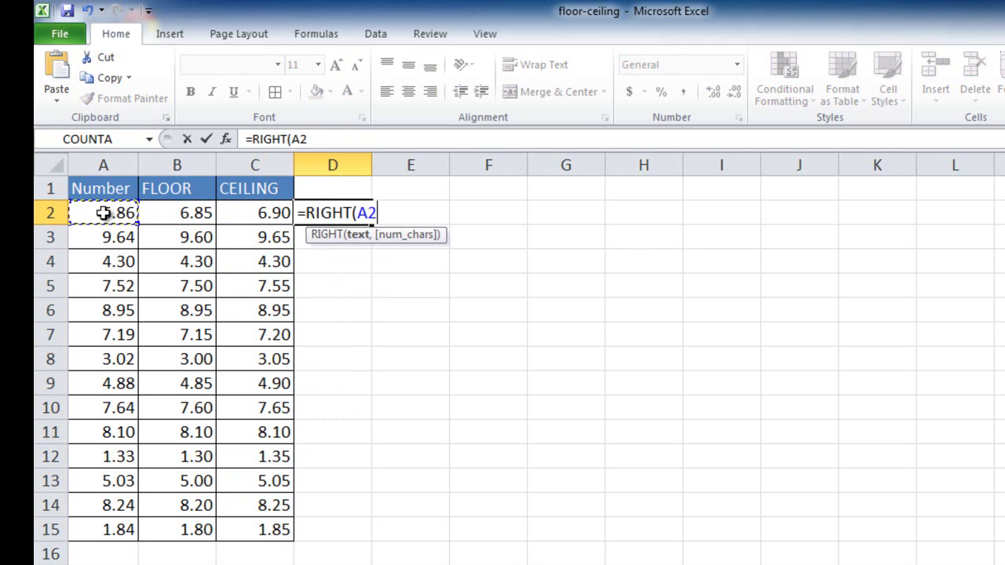
pyautogui.write(',')
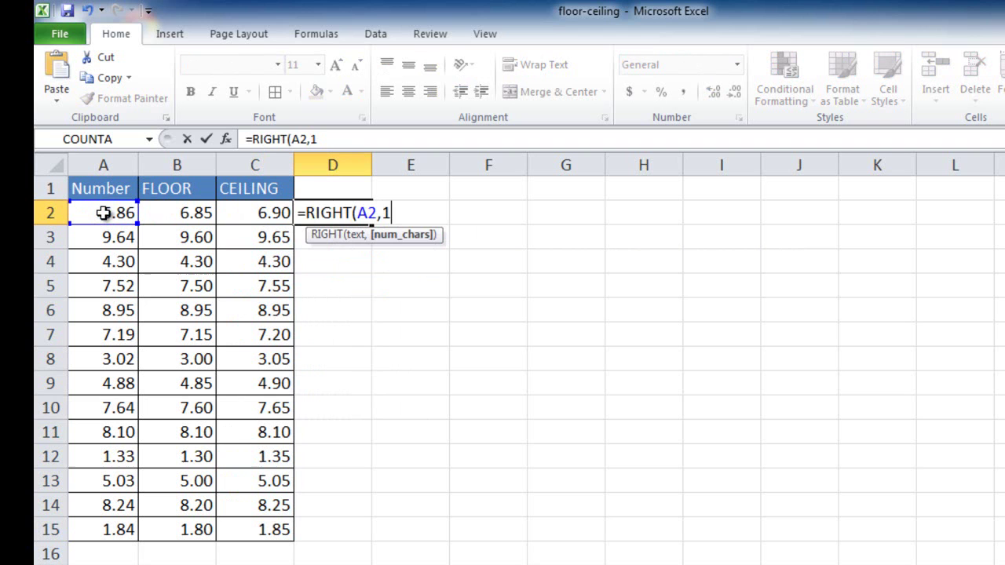
pyautogui.write('1')
pyautogui.press('Return')
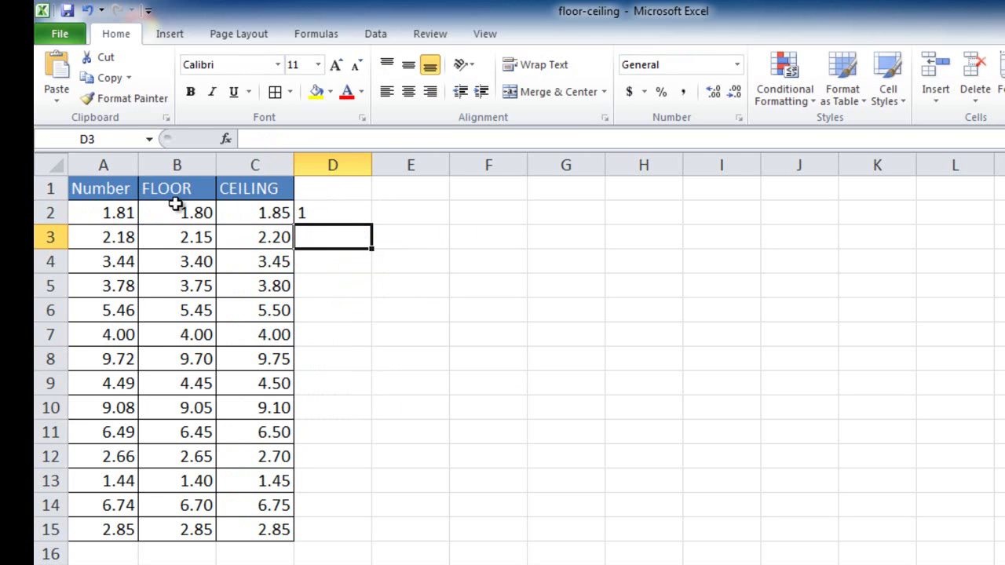
# Check the formula in A2 and fill the RIGHT formula from D2 down to D15
pyautogui.click(99, 210)
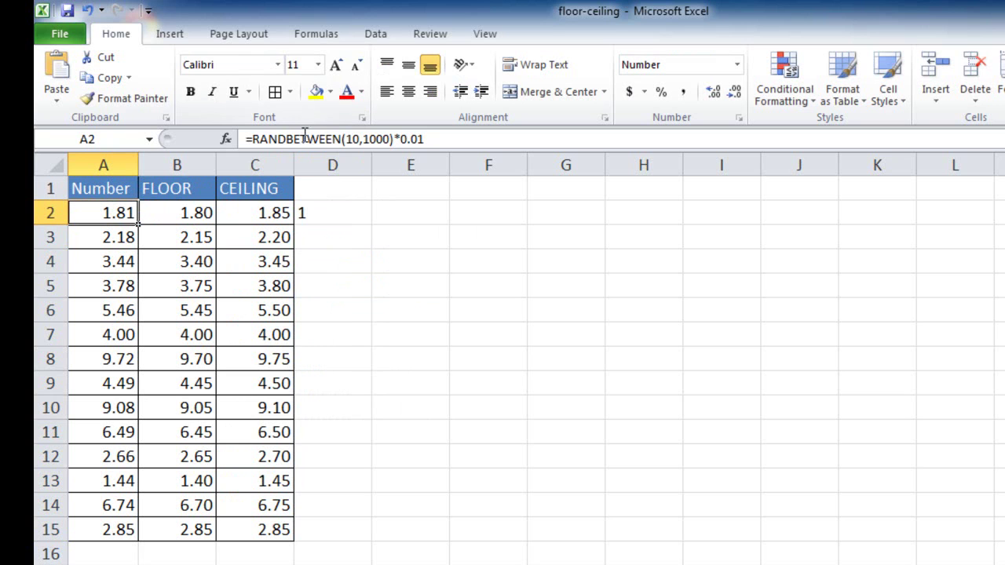
pyautogui.click(333, 215)
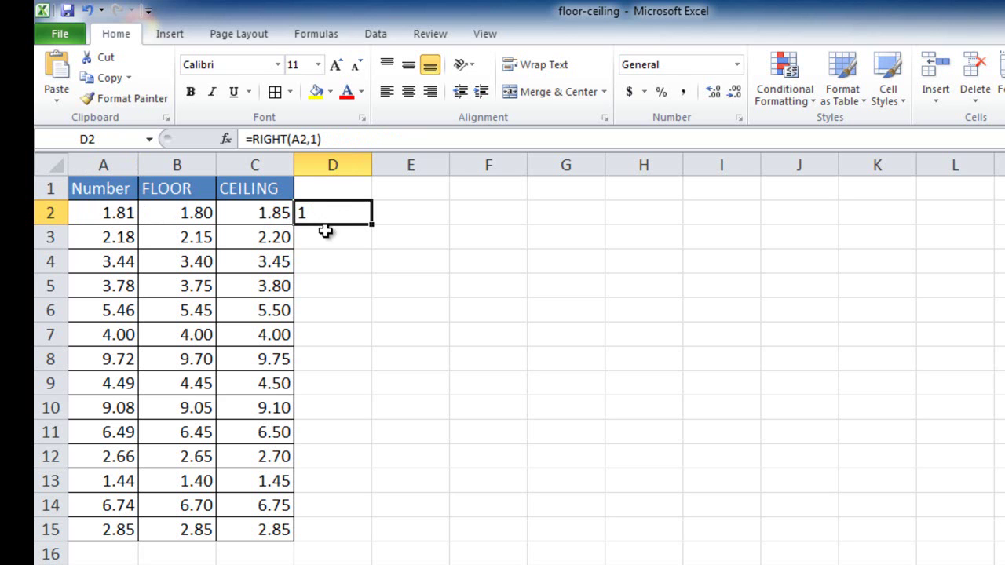
pyautogui.doubleClick(372, 225)
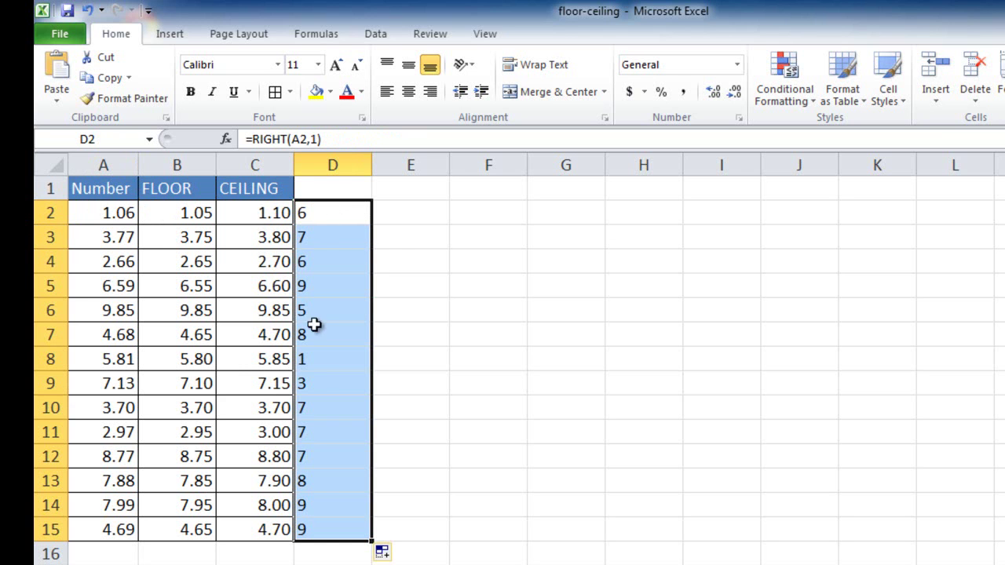
pyautogui.click(321, 219)
# Begin an IF formula in cell E2 with the logical test OR(D2=1,D2=2,D2=6,D2=7)
pyautogui.click(409, 213)
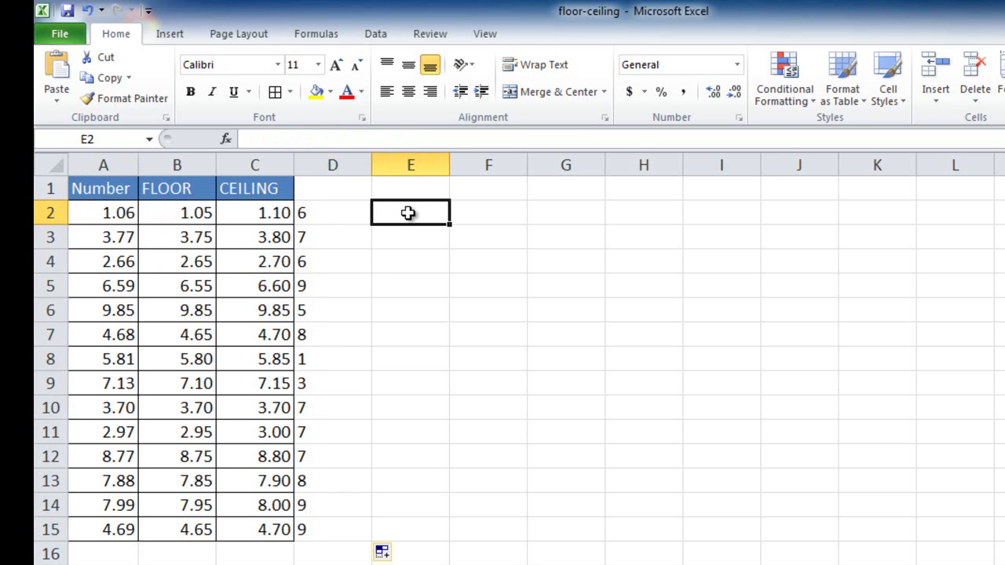
pyautogui.write('=if')
pyautogui.press('Tab')
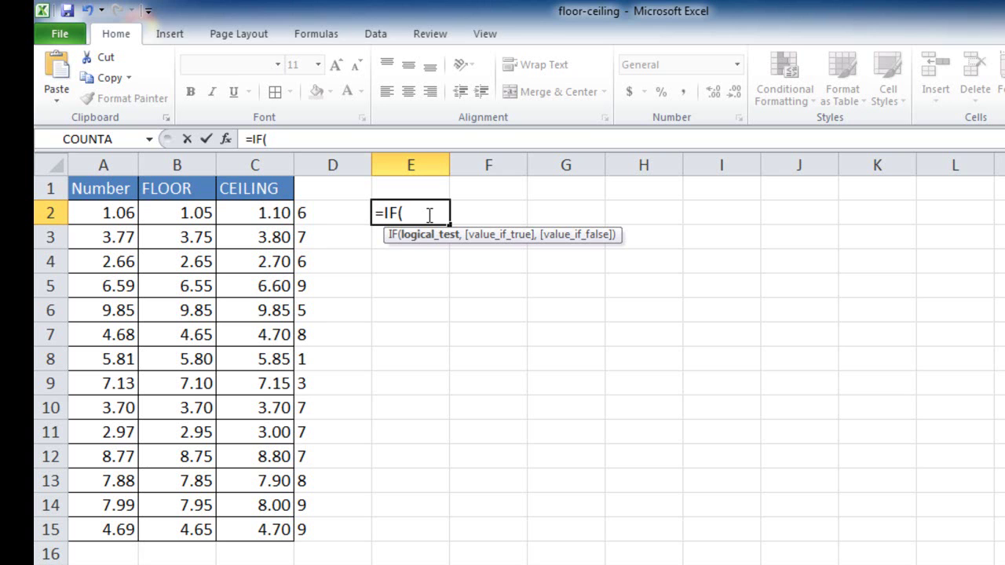
pyautogui.write('or(')
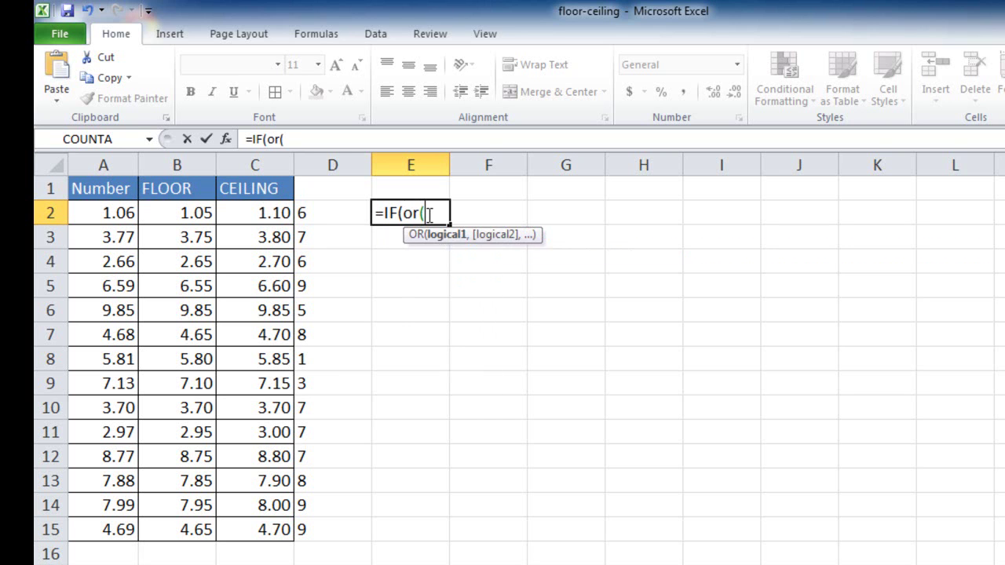
pyautogui.click(334, 213)
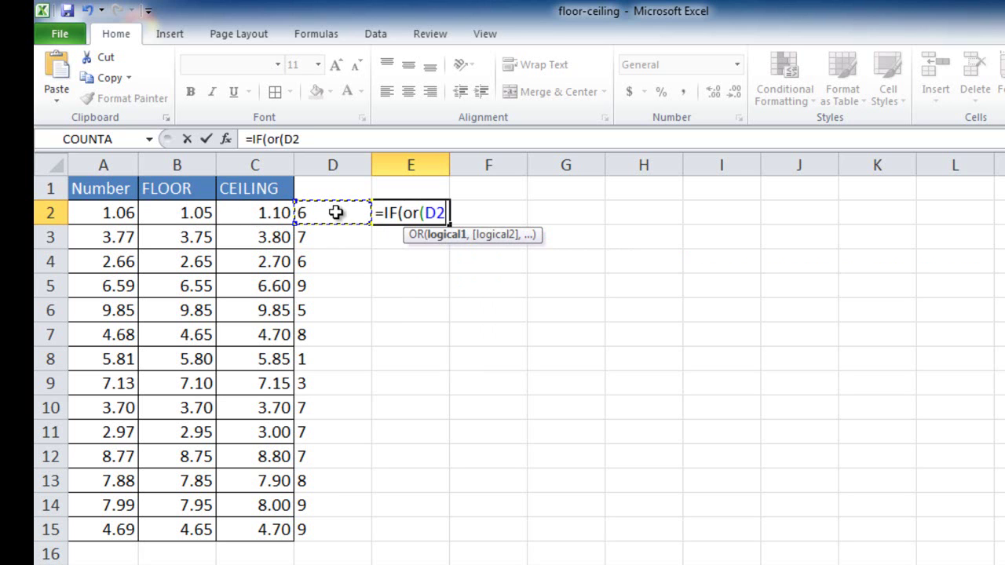
pyautogui.write('=1,')
pyautogui.click(343, 139)
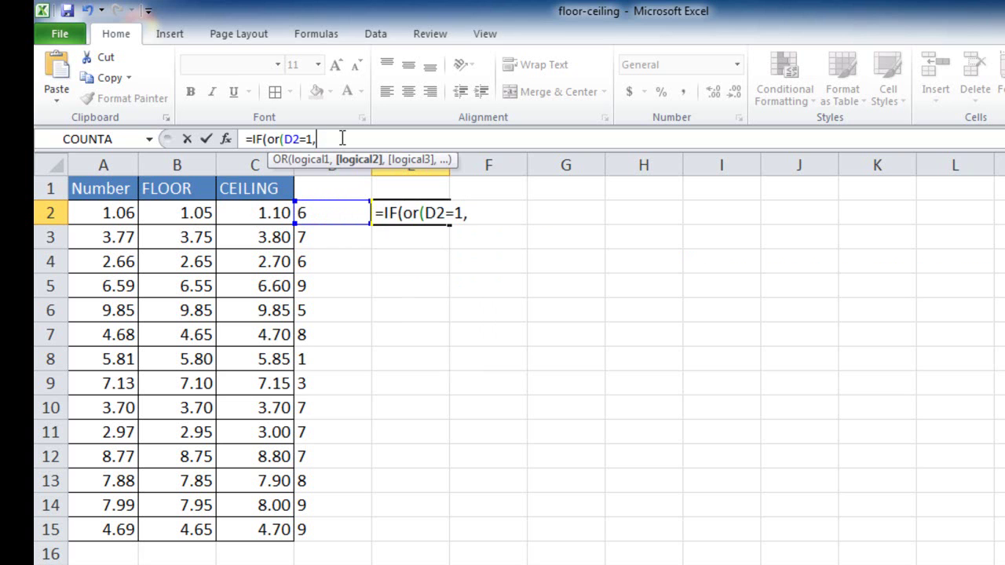
pyautogui.write('d2=2,')
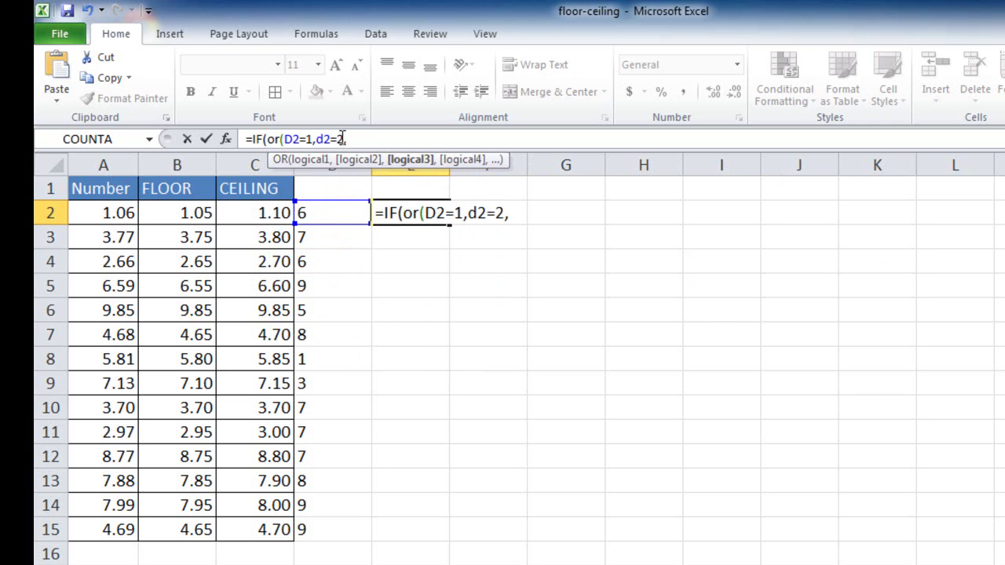
pyautogui.write('d2=6')
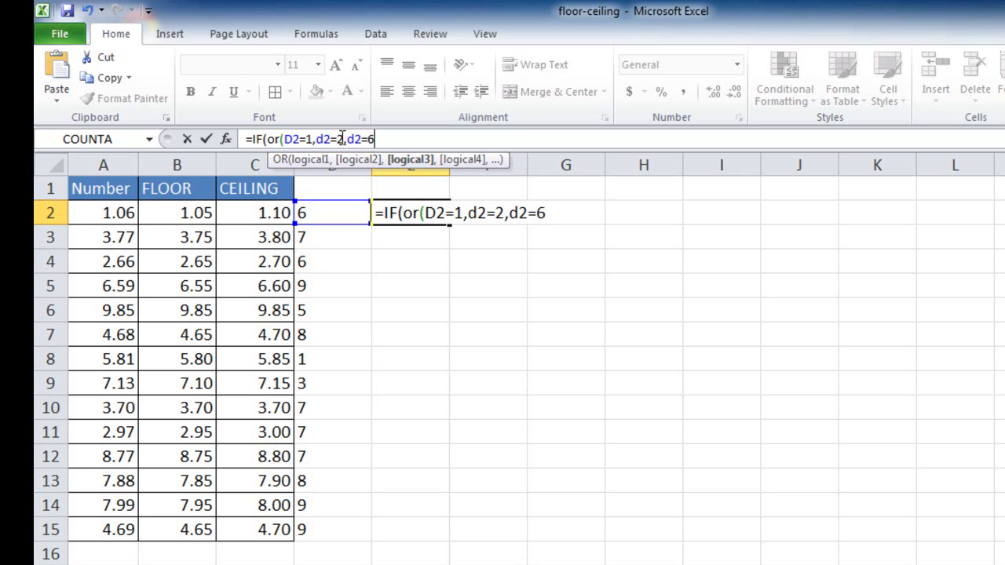
pyautogui.write(',')
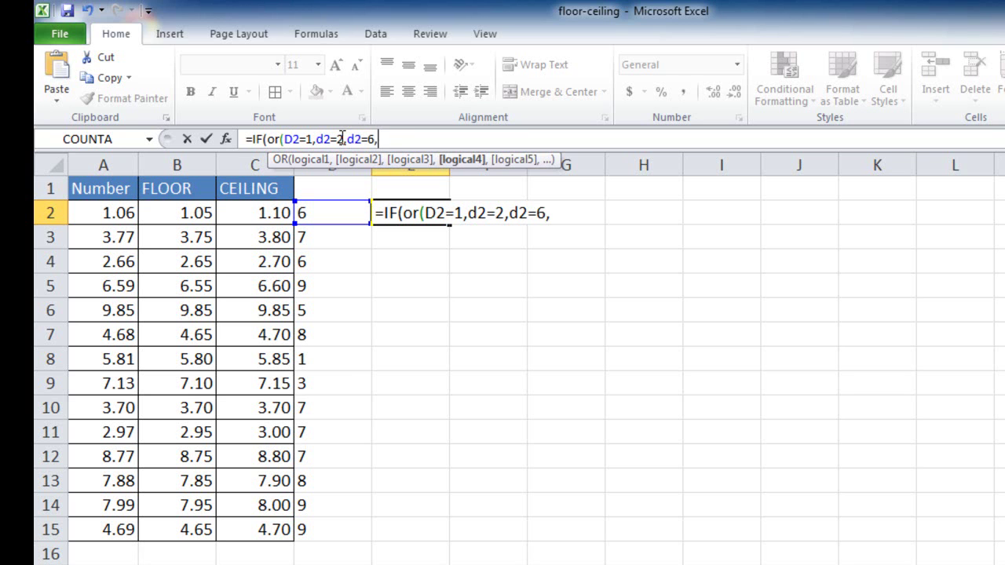
pyautogui.write('d2=7')
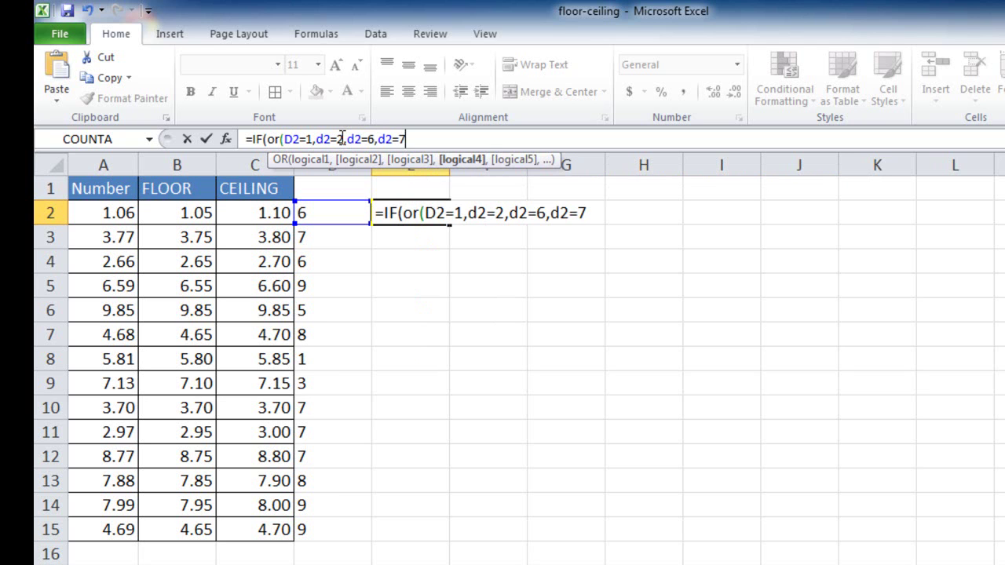
pyautogui.write(')')
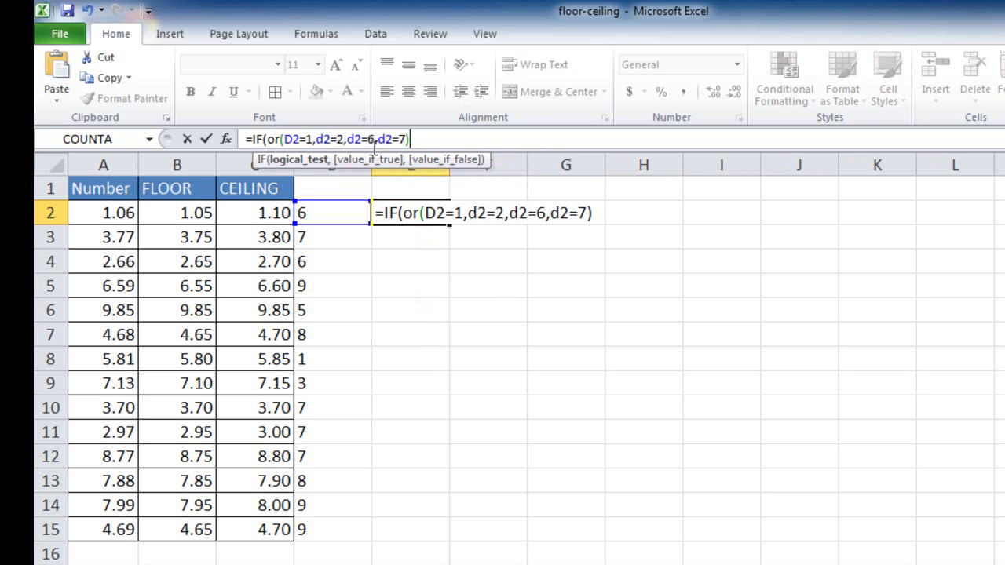
# Complete the IF formula in E2 with B2 if true and C2 if false, and fill it down to E15
pyautogui.write(',')
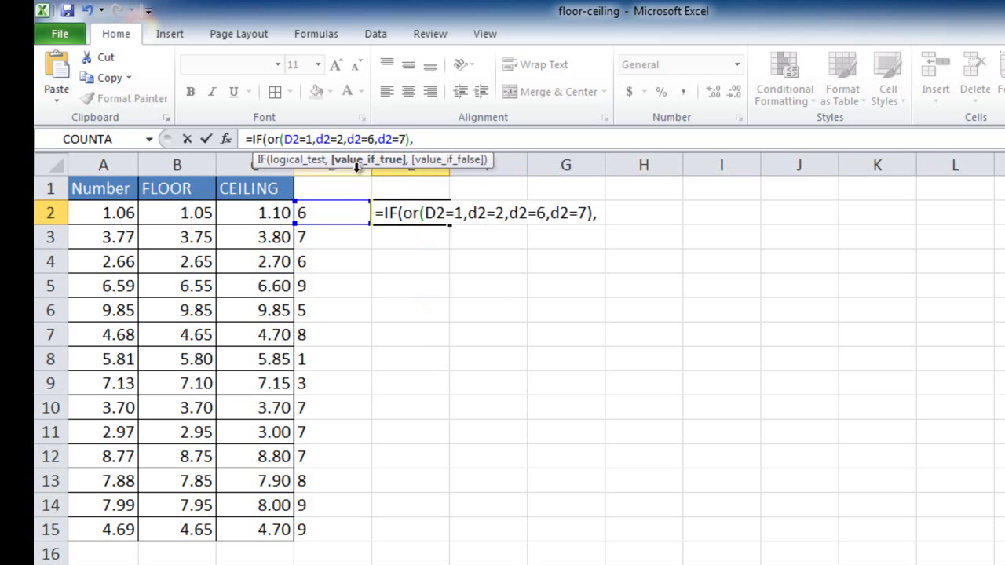
pyautogui.click(179, 214)
pyautogui.write(',')
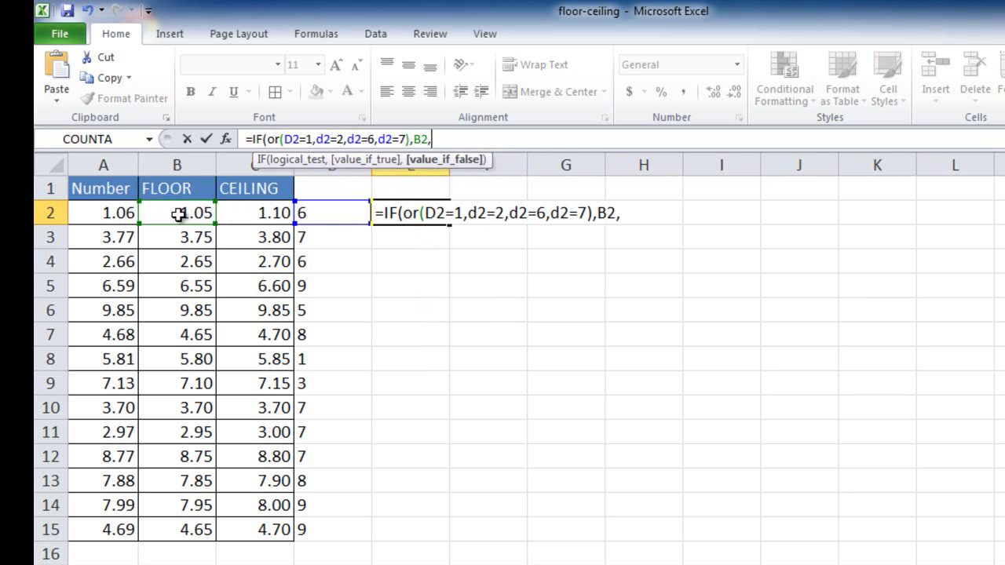
pyautogui.click(258, 213)
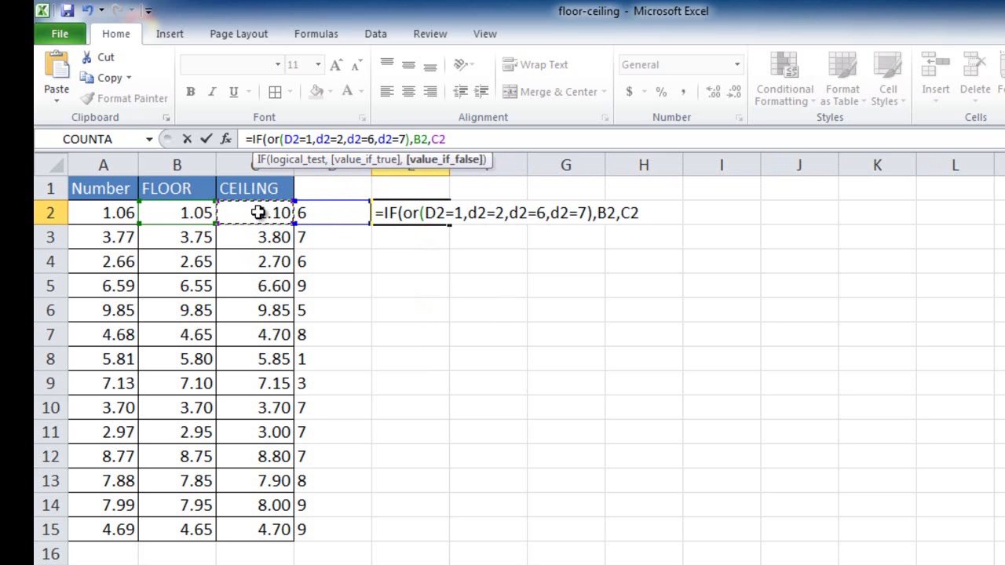
pyautogui.write(')')
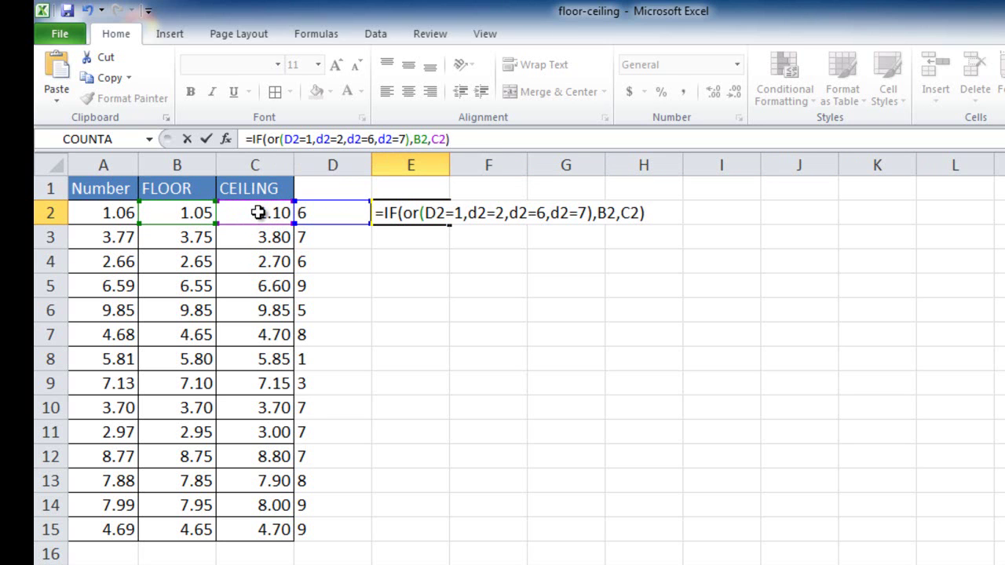
pyautogui.hotkey('ctrl', 'Return')
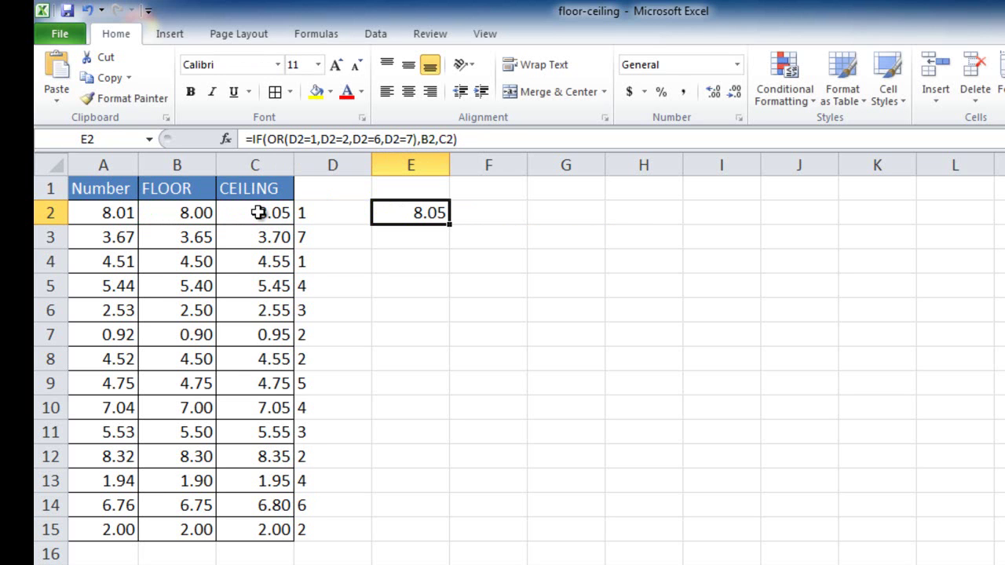
pyautogui.doubleClick(452, 227)
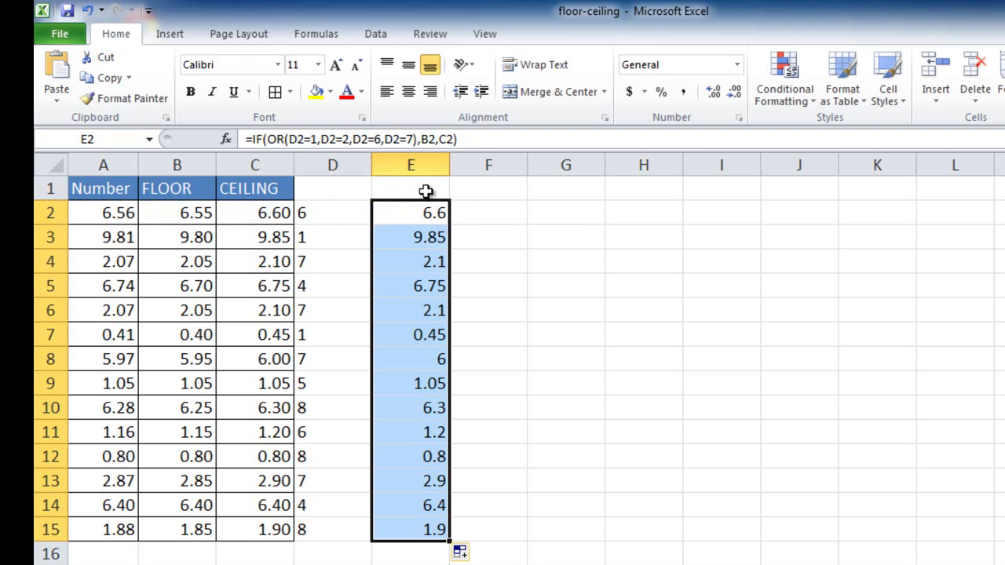
# Enter the heading "Canadian round" in cell E1 and fit column E's width to it
pyautogui.click(422, 188)
pyautogui.write('Canda')
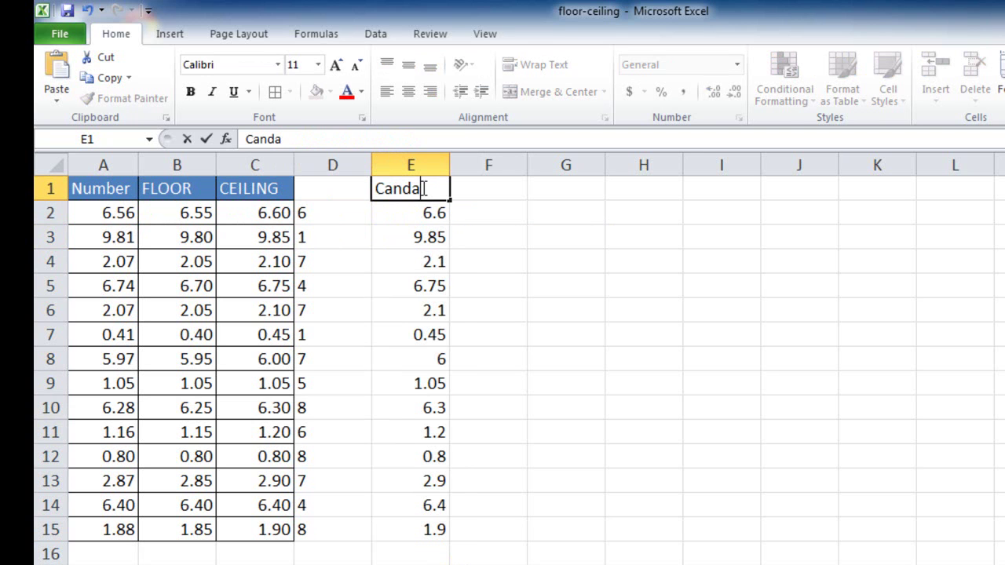
pyautogui.press('BackSpace')
pyautogui.press('BackSpace')
pyautogui.write('adian round')
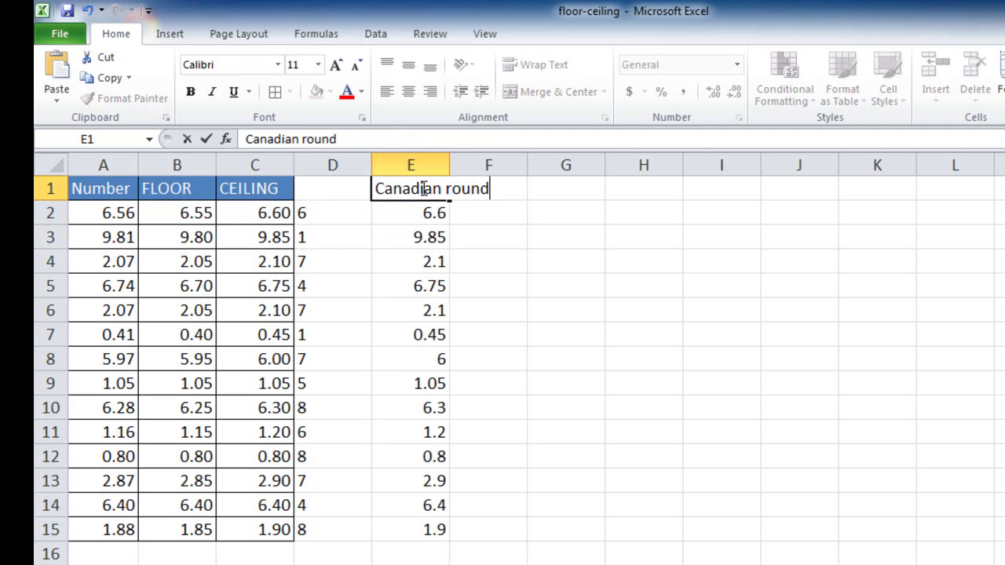
pyautogui.press('Return')
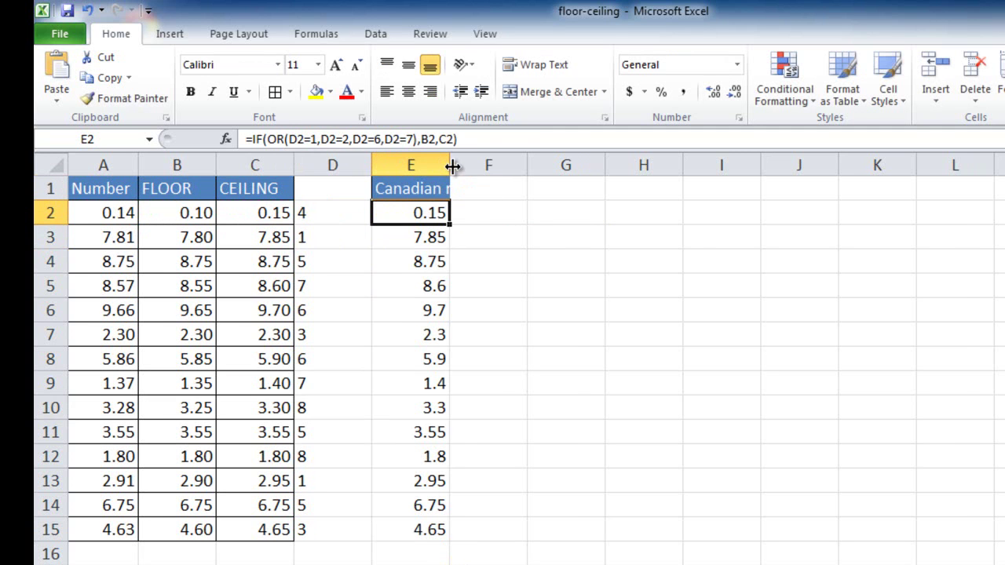
pyautogui.doubleClick(451, 165)
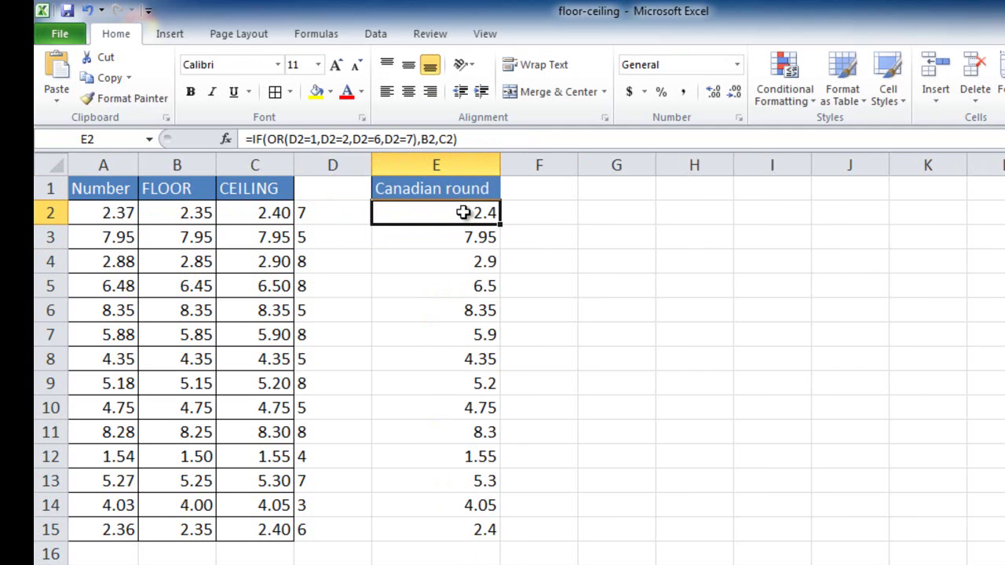
# Show the rounded results in E2:E15 with two decimal places
pyautogui.moveTo(442, 209); pyautogui.dragTo(444, 525)
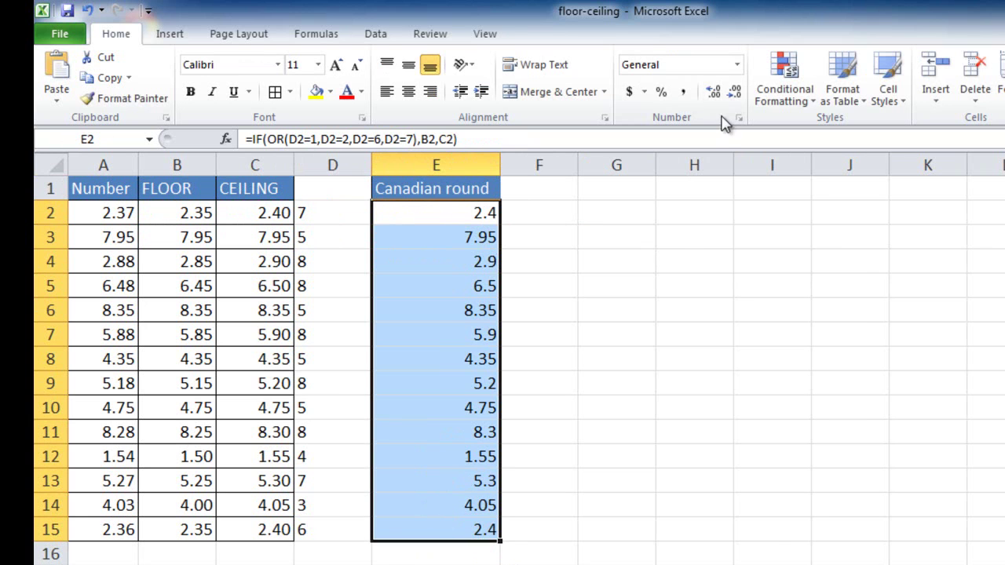
pyautogui.click(713, 91)
pyautogui.click(617, 286)
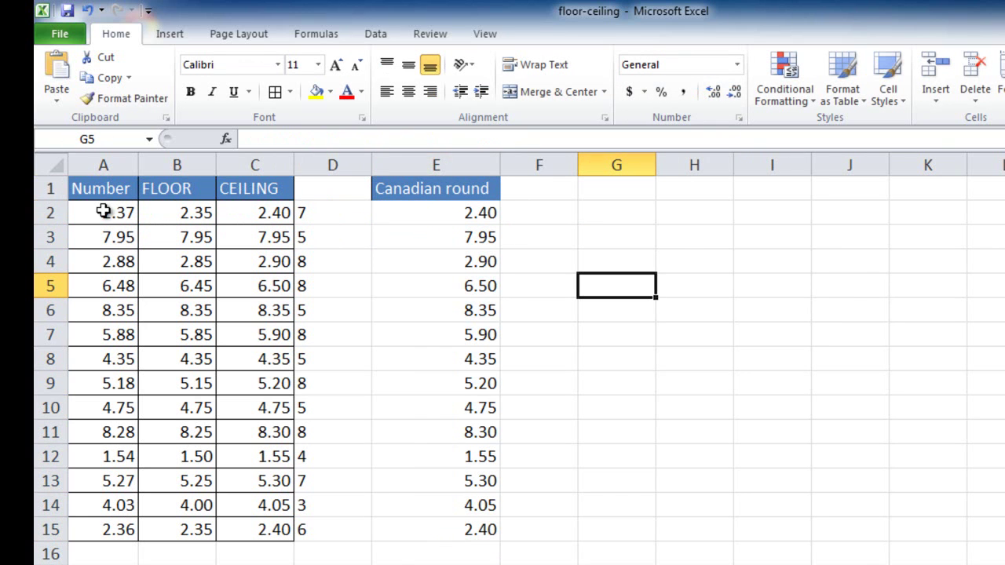
# Wrap the D2 formula in VALUE to make =VALUE(RIGHT(A2,1)) and fill it down to D15
pyautogui.click(311, 212)
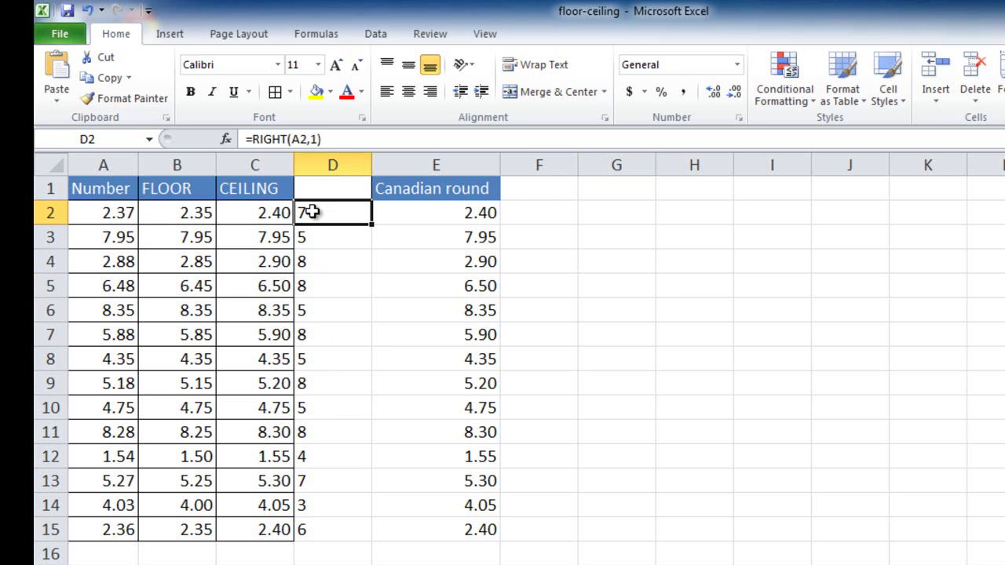
pyautogui.click(253, 139)
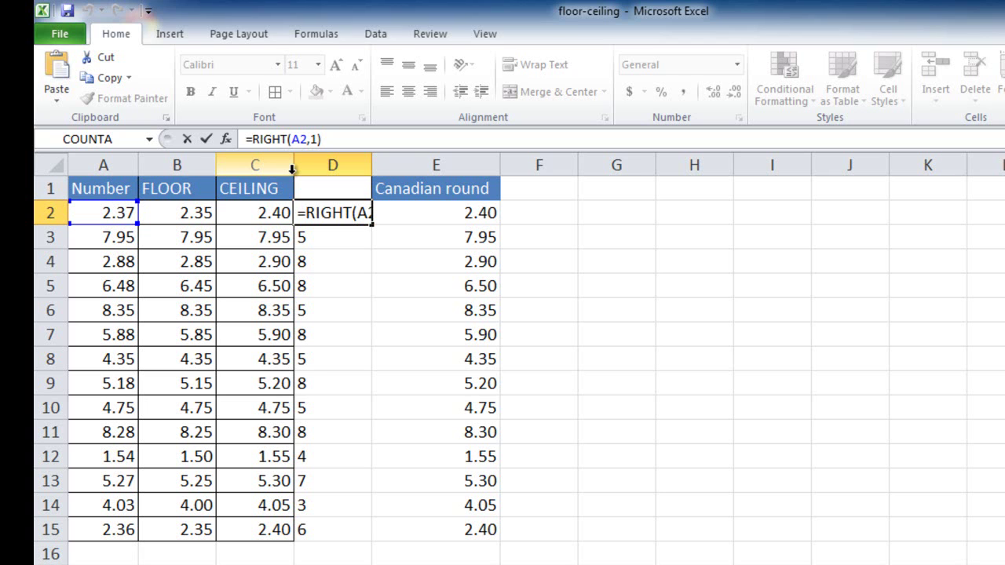
pyautogui.write('value')
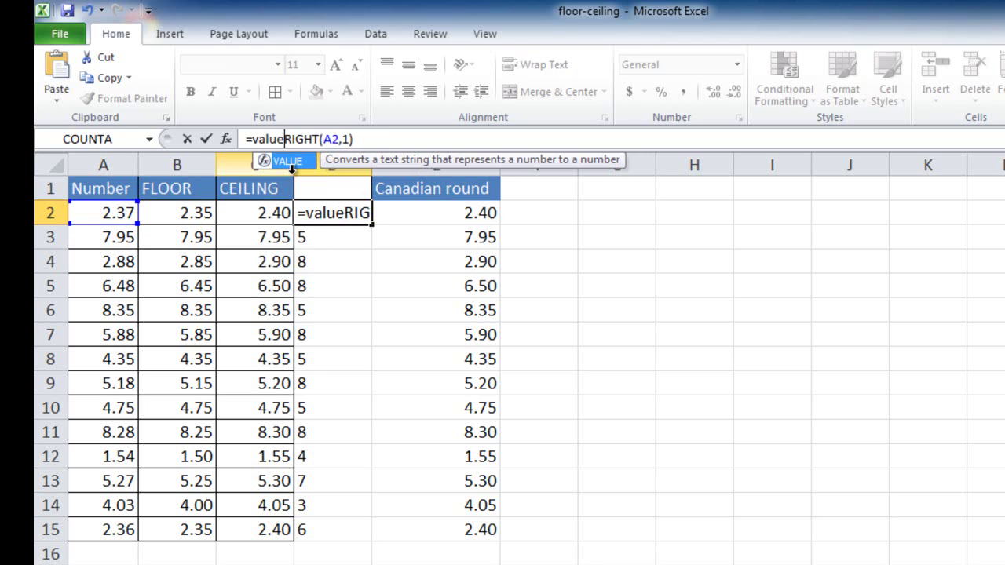
pyautogui.press('Tab')
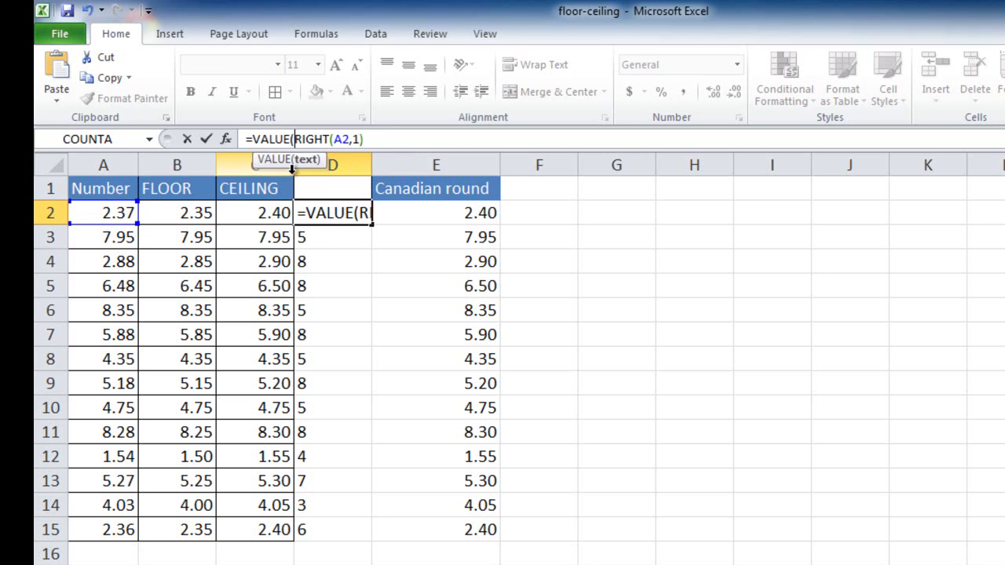
pyautogui.click(381, 140)
pyautogui.write(')')
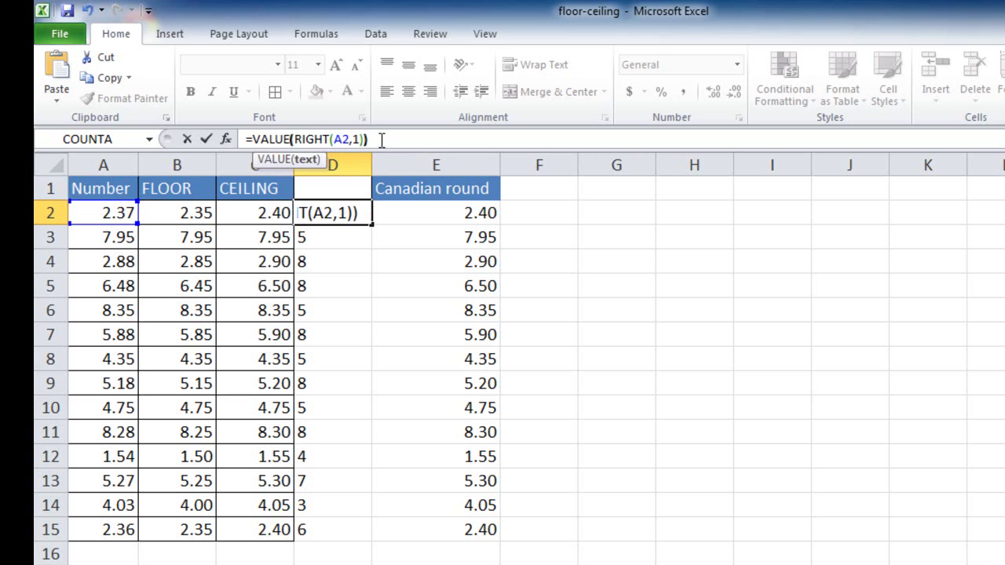
pyautogui.press('Return')
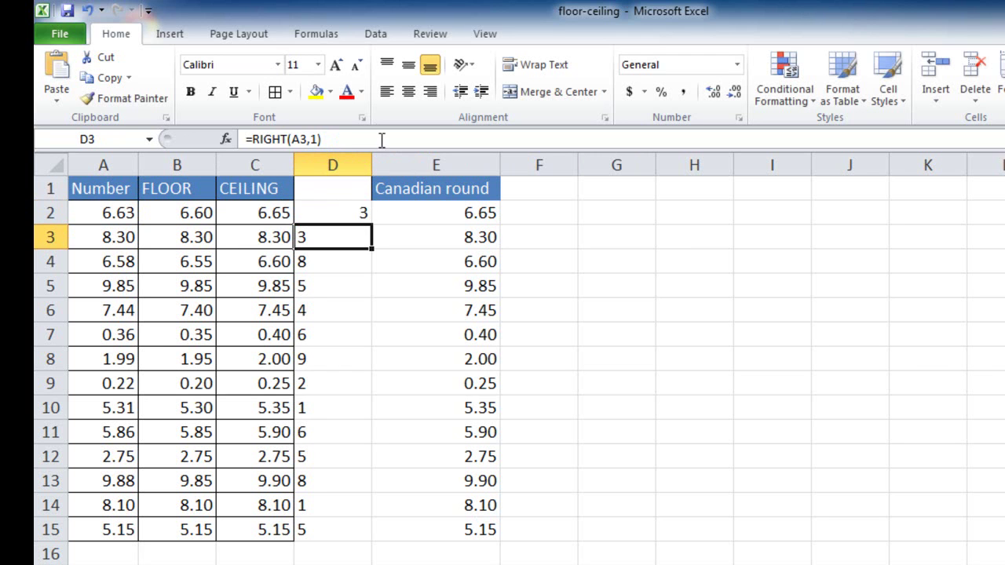
pyautogui.click(345, 215)
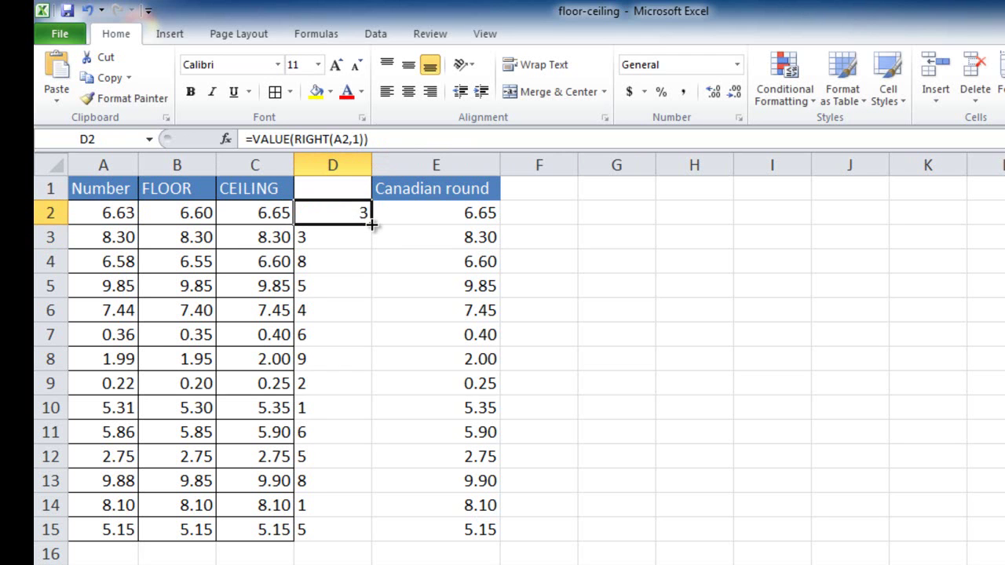
pyautogui.doubleClick(372, 226)
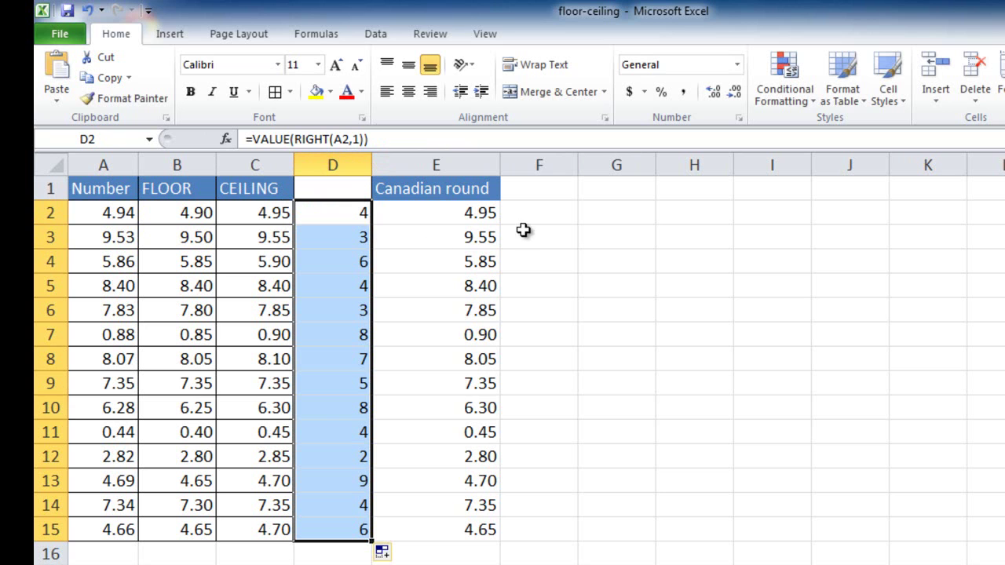
# Check the formula in A2 and apply all borders to the rounded results in E2:E15
pyautogui.click(113, 219)
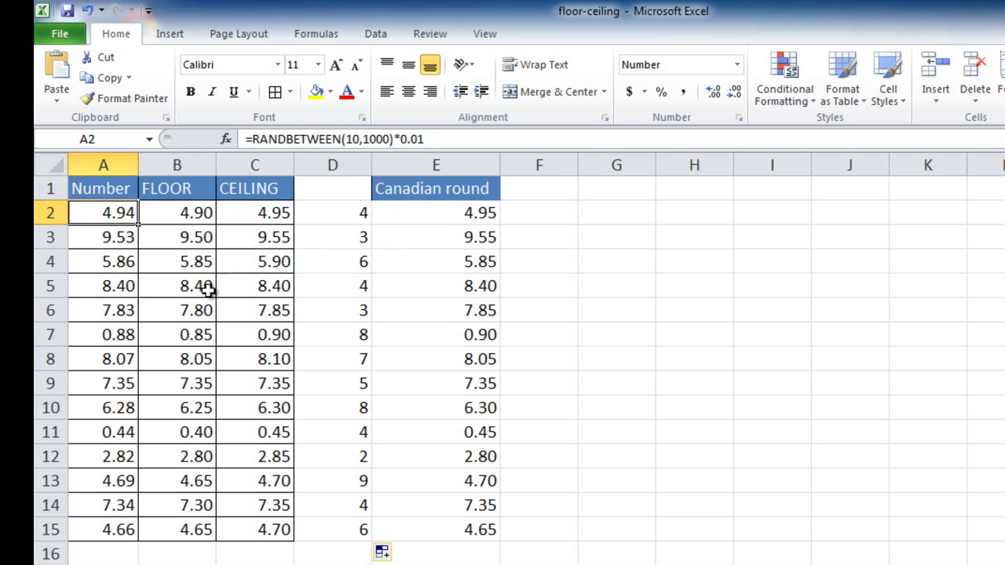
pyautogui.moveTo(440, 217); pyautogui.dragTo(448, 517)
pyautogui.click(276, 92)
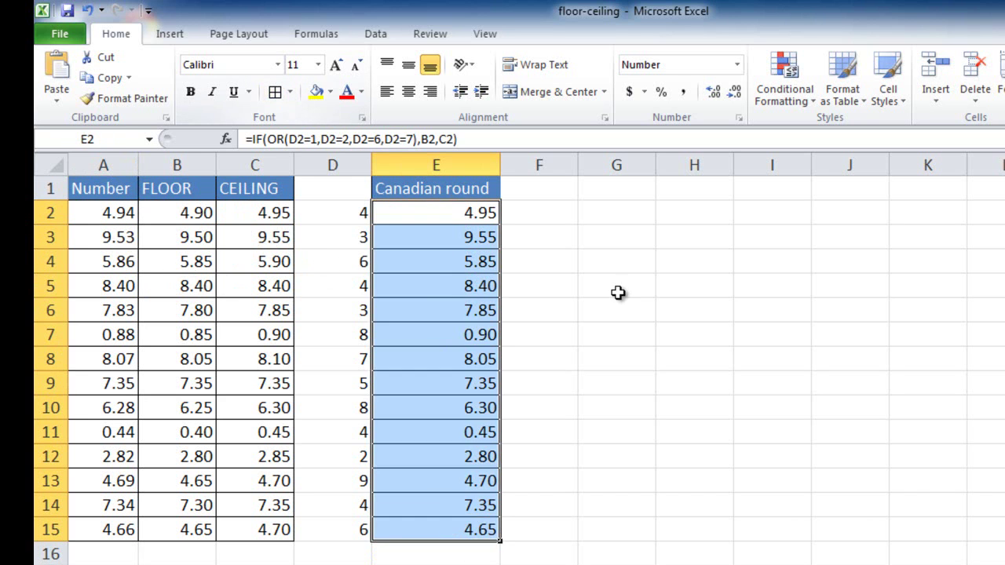